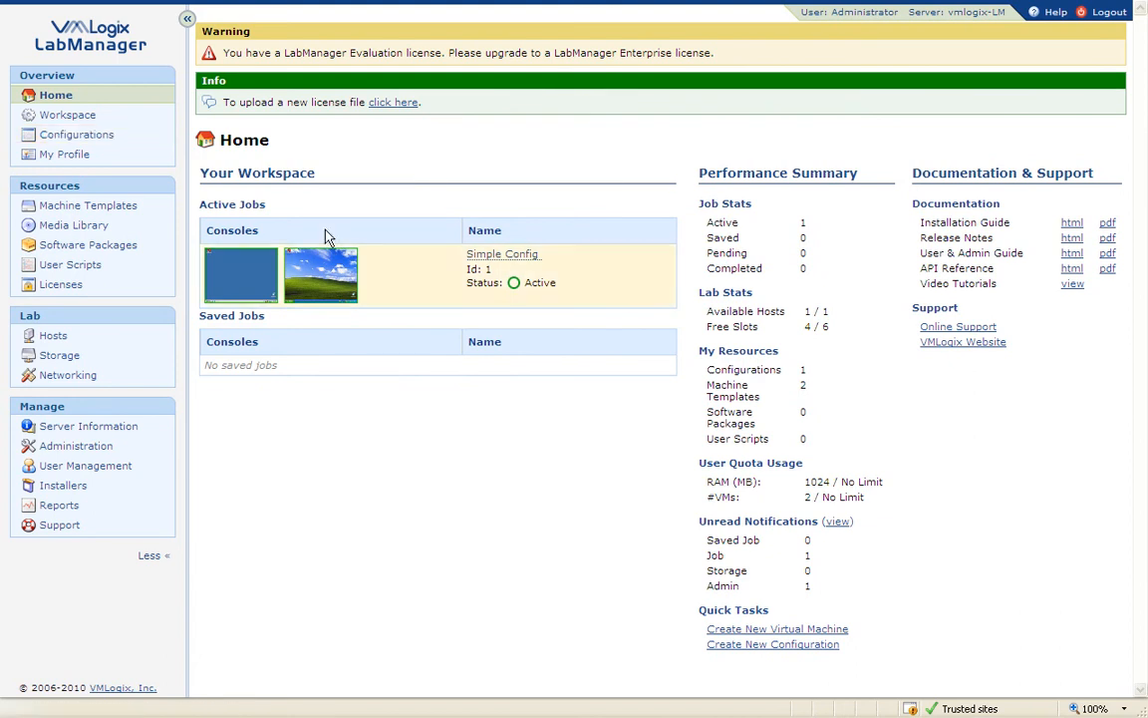
- Open LabManager's Storage page, and switch to vSphere Client to browse the ISCSISHARE datastore of the ESX host
left_click(62, 356)
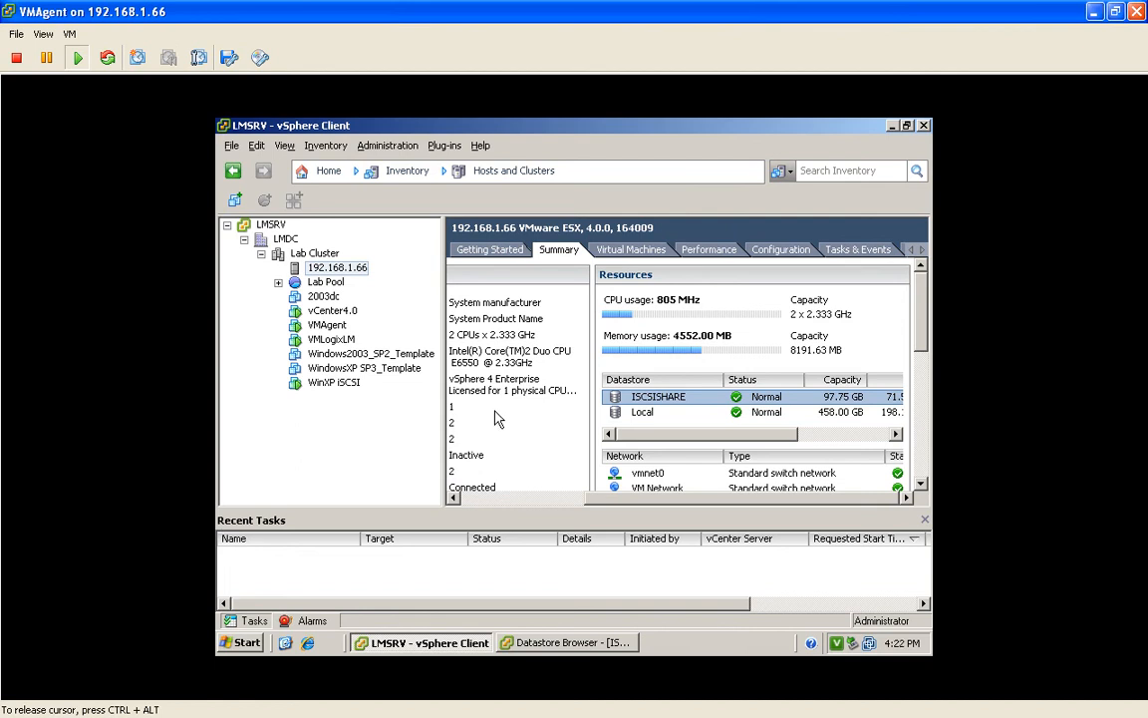
right_click(657, 404)
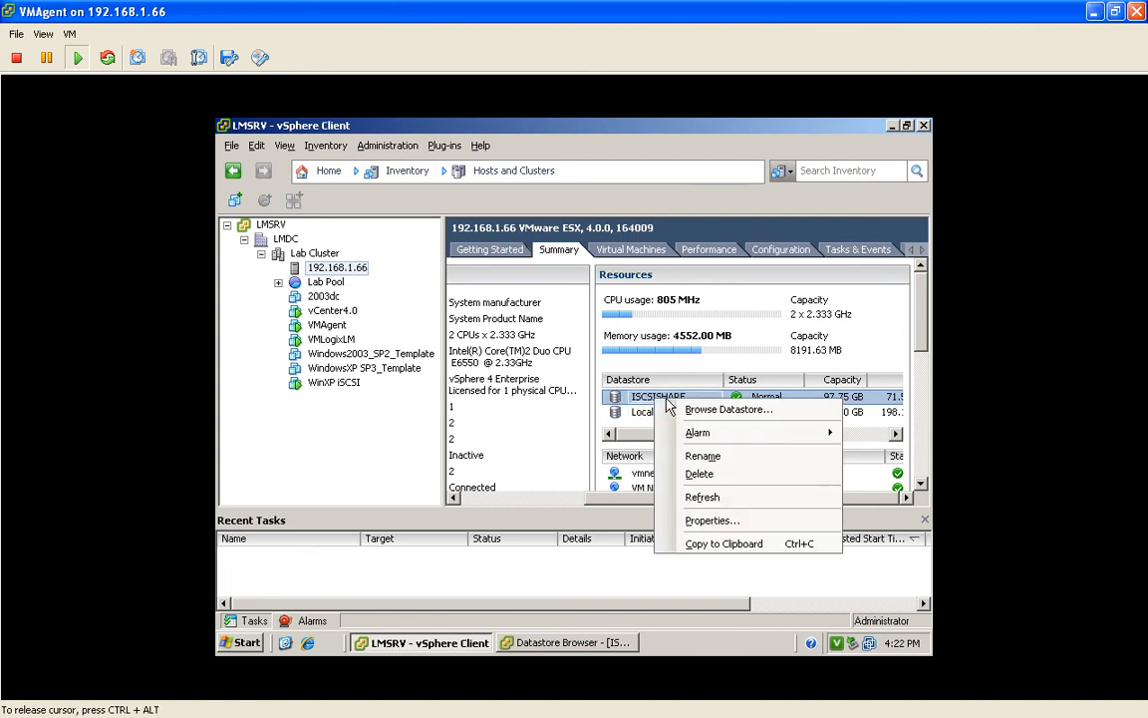
left_click(708, 411)
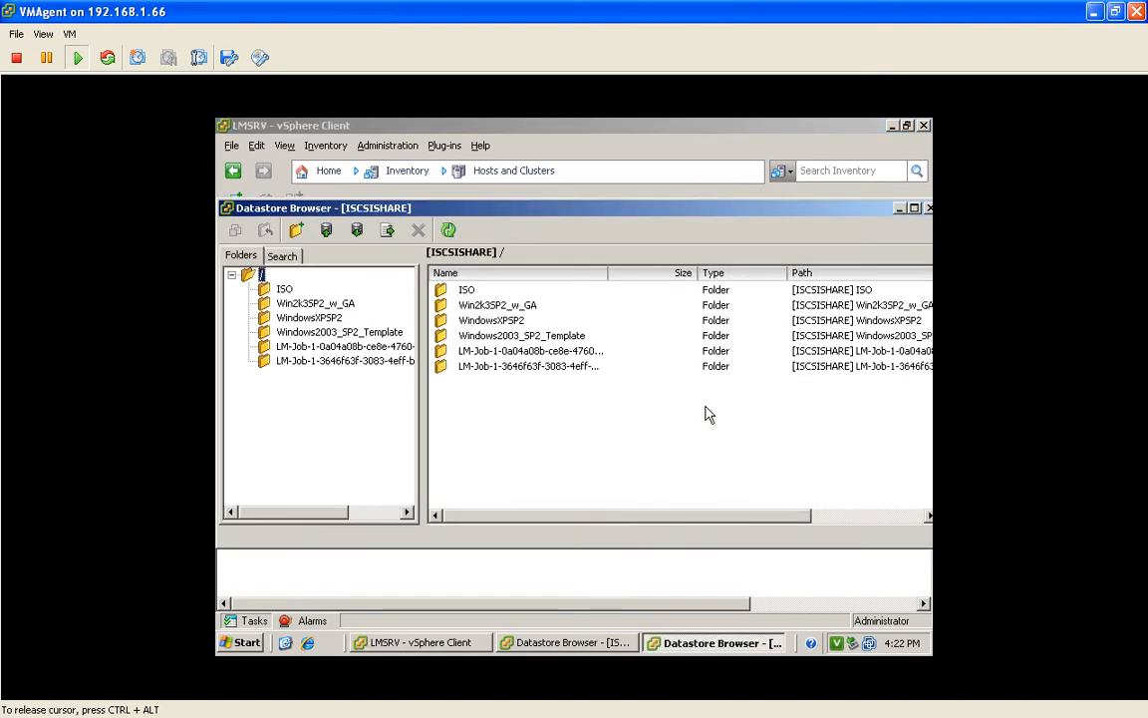
- Examine the extracted router files under VMLogix_LabManager_Router_VMwareEsx_v20090806_Esx4.0 in the desktop's IPZone Router folder, and close the folder window
left_click(285, 642)
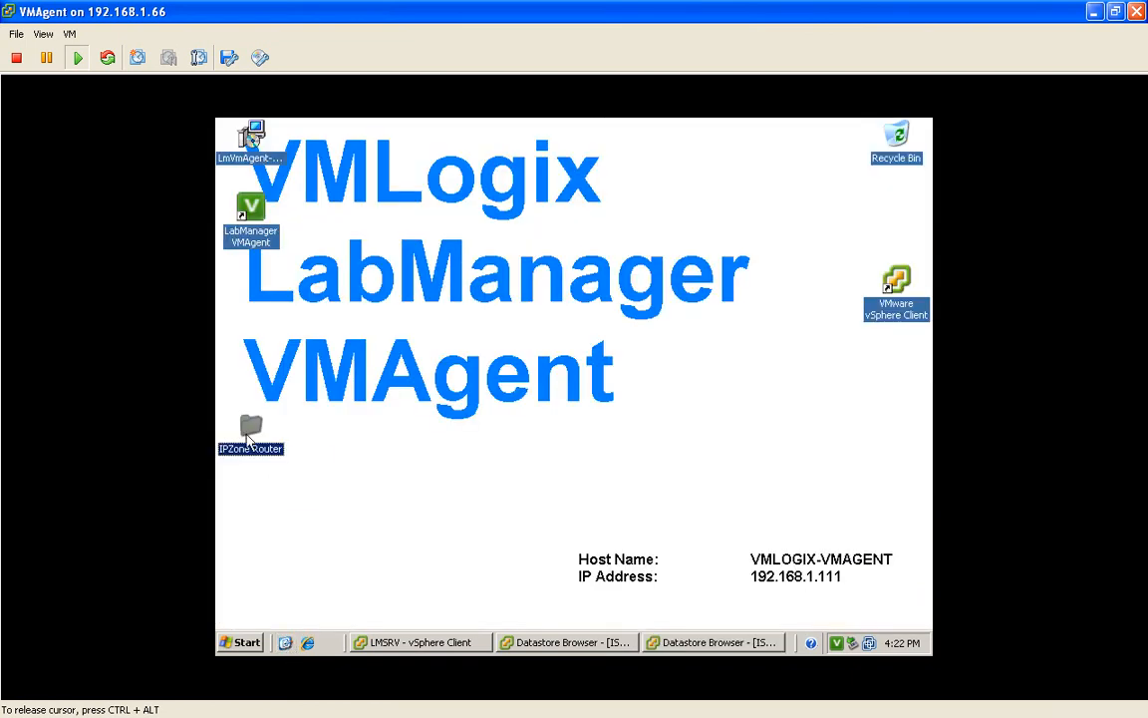
double_click(251, 436)
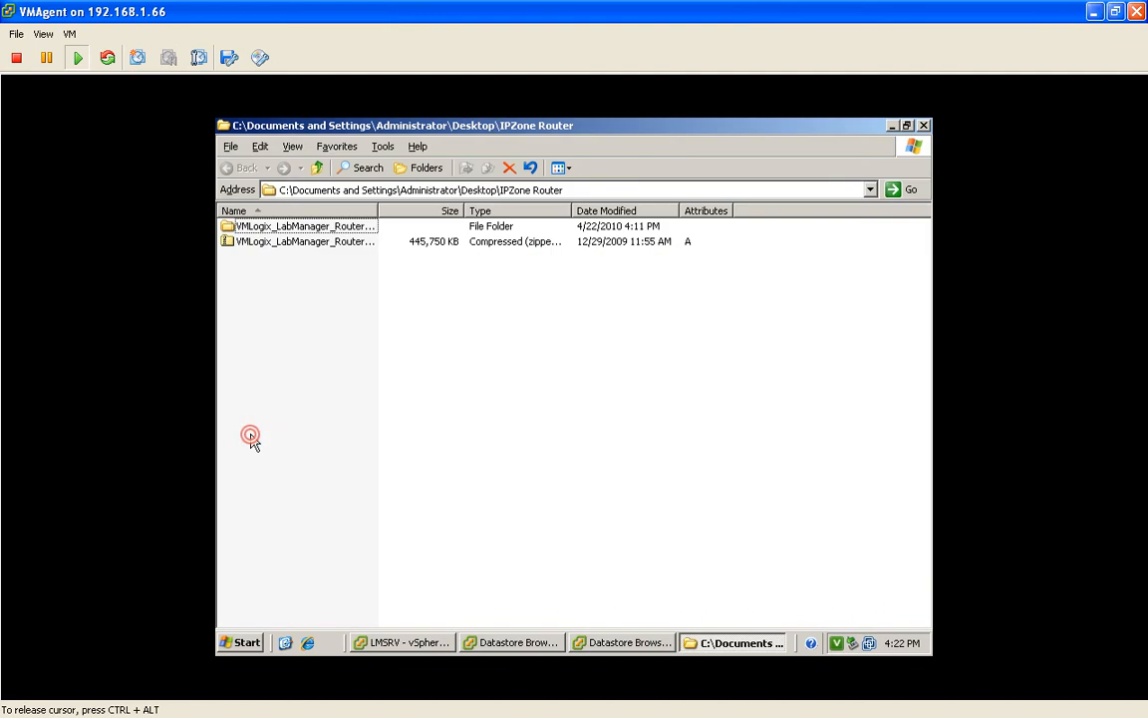
left_click(377, 242)
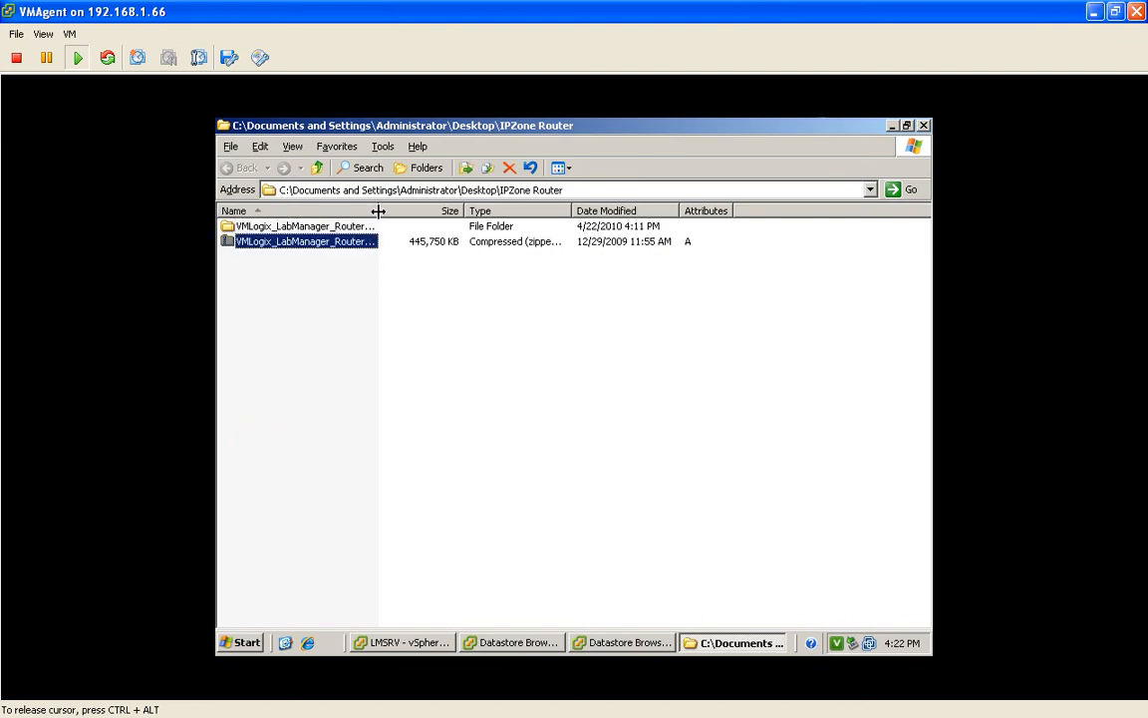
left_click_drag(378, 210, 589, 210)
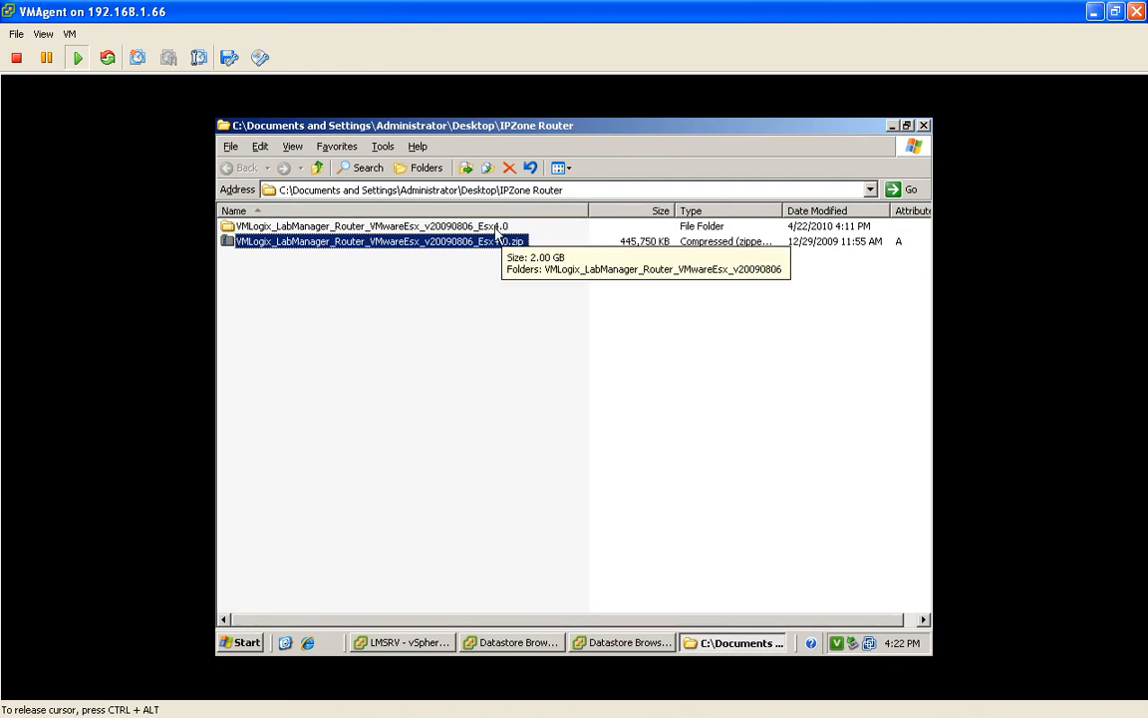
double_click(504, 227)
left_click(359, 230)
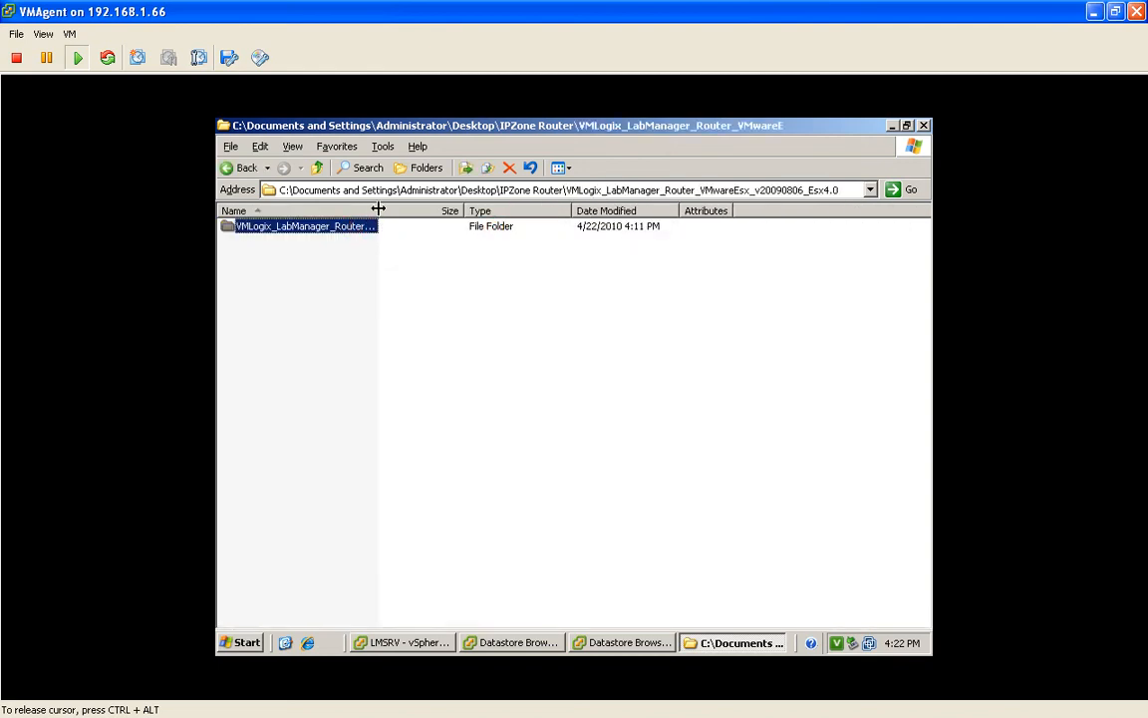
left_click_drag(378, 211, 480, 210)
double_click(423, 227)
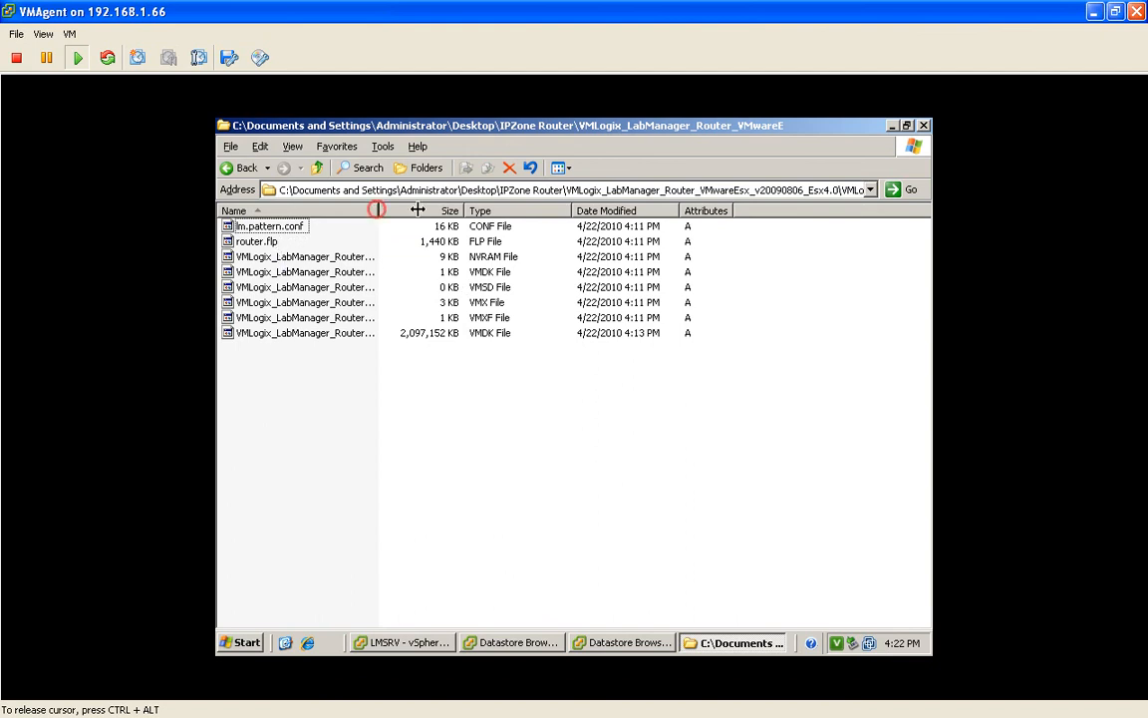
left_click_drag(377, 211, 552, 210)
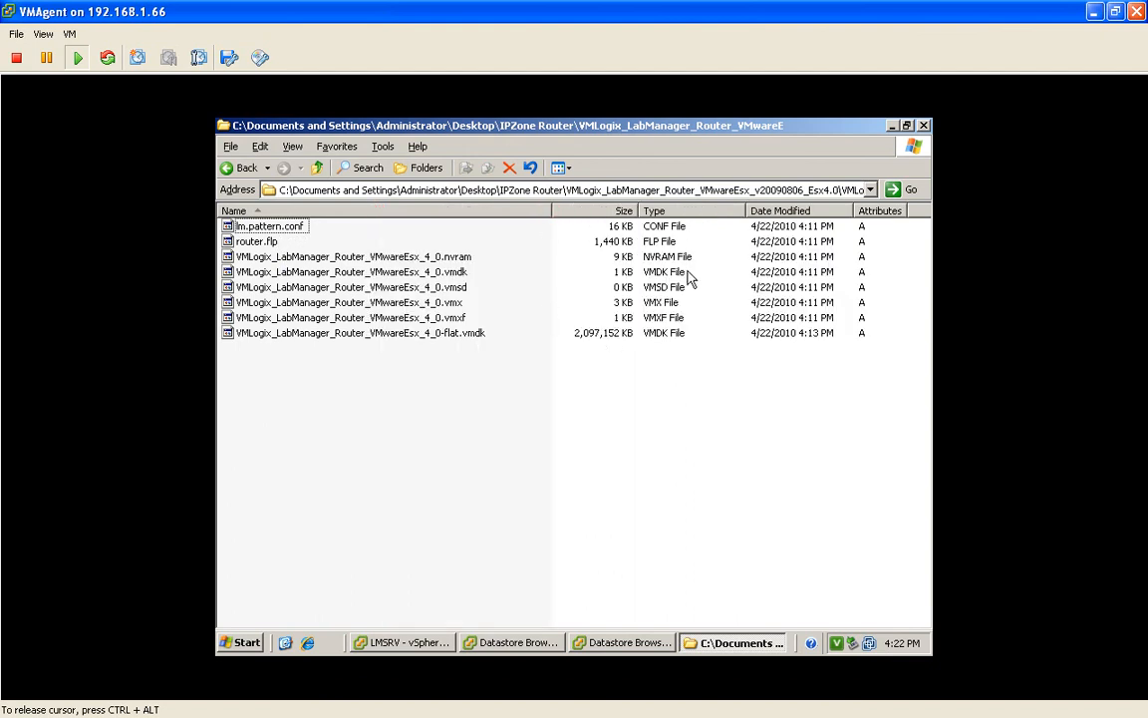
left_click(923, 127)
- Upload the inner VMLogix_LabManager_Router_VMwareEsx_v20090806 folder from IPZone Router to the root of the ISCSISHARE datastore
left_click(695, 642)
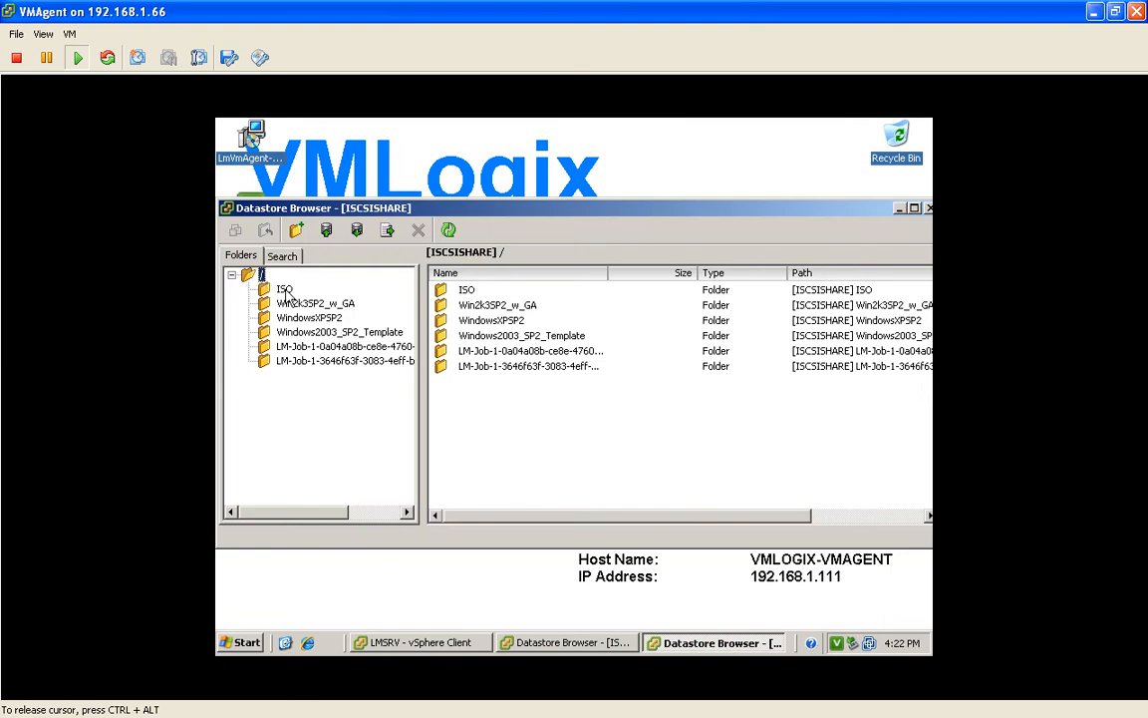
left_click(327, 231)
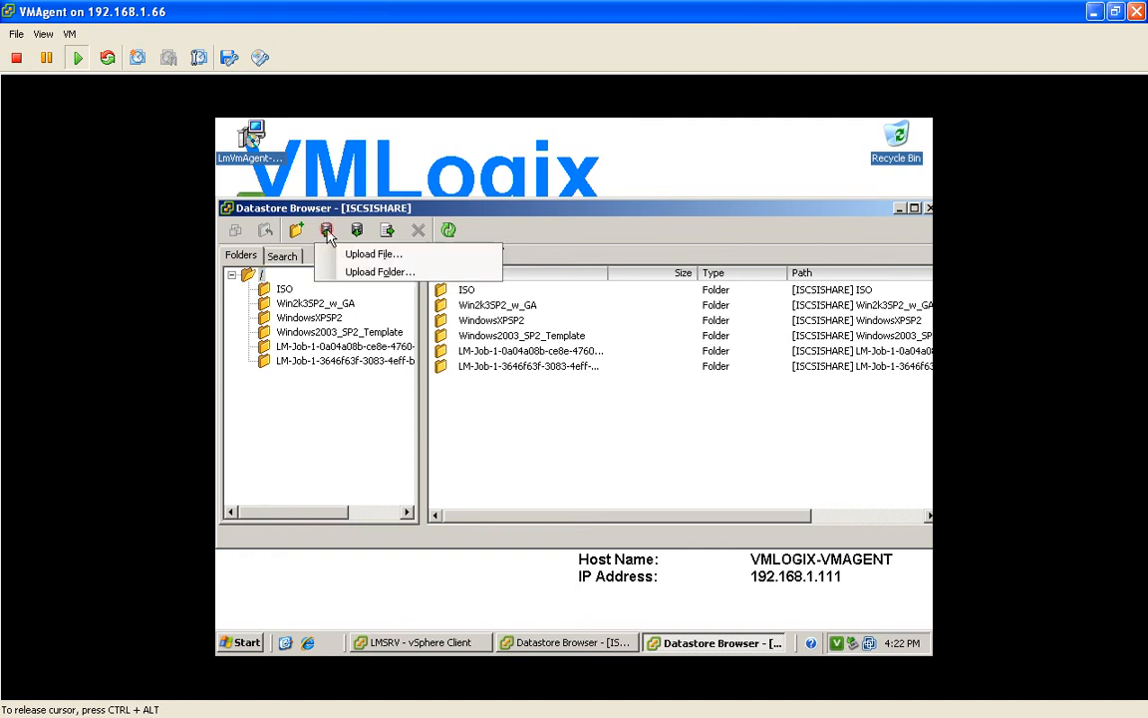
left_click(324, 271)
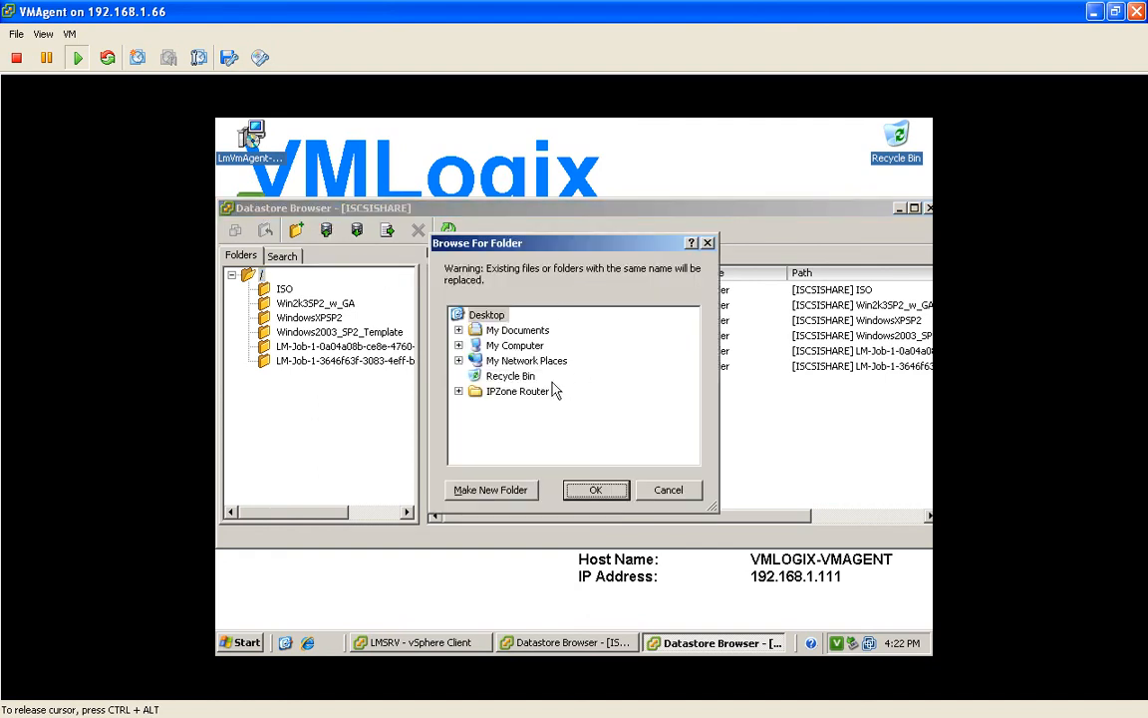
left_click(458, 391)
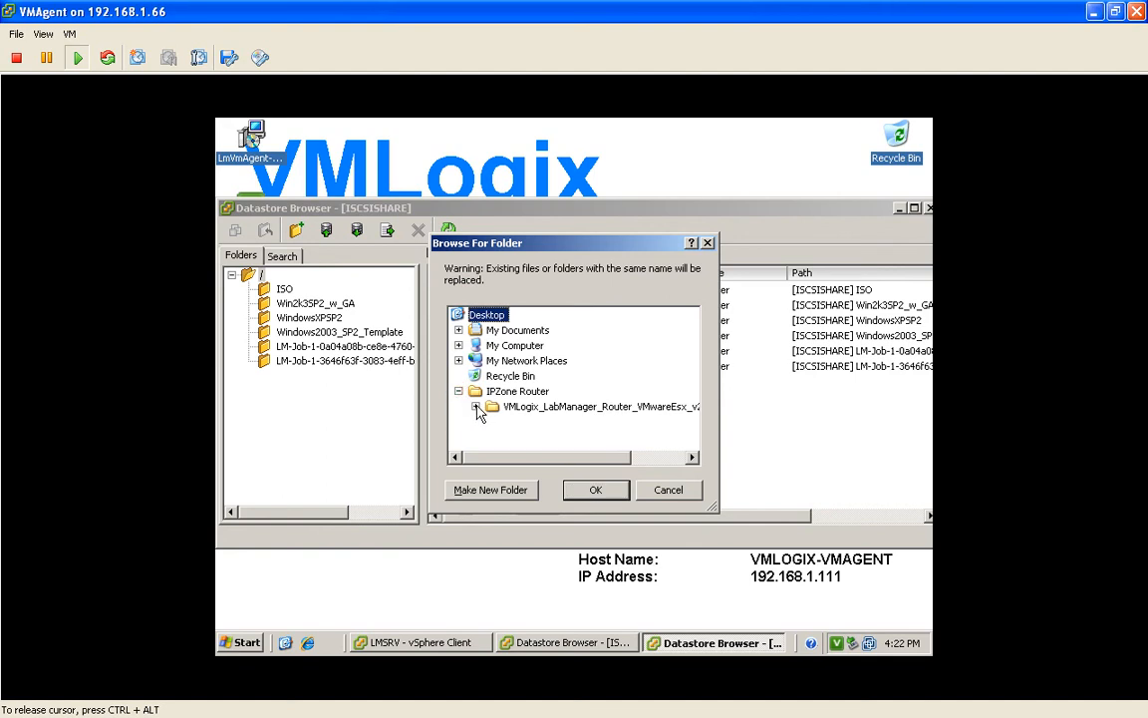
left_click(477, 407)
left_click(543, 422)
mouse_move(591, 458)
left_mouse_down()
mouse_move(623, 458)
mouse_move(598, 459)
left_mouse_up()
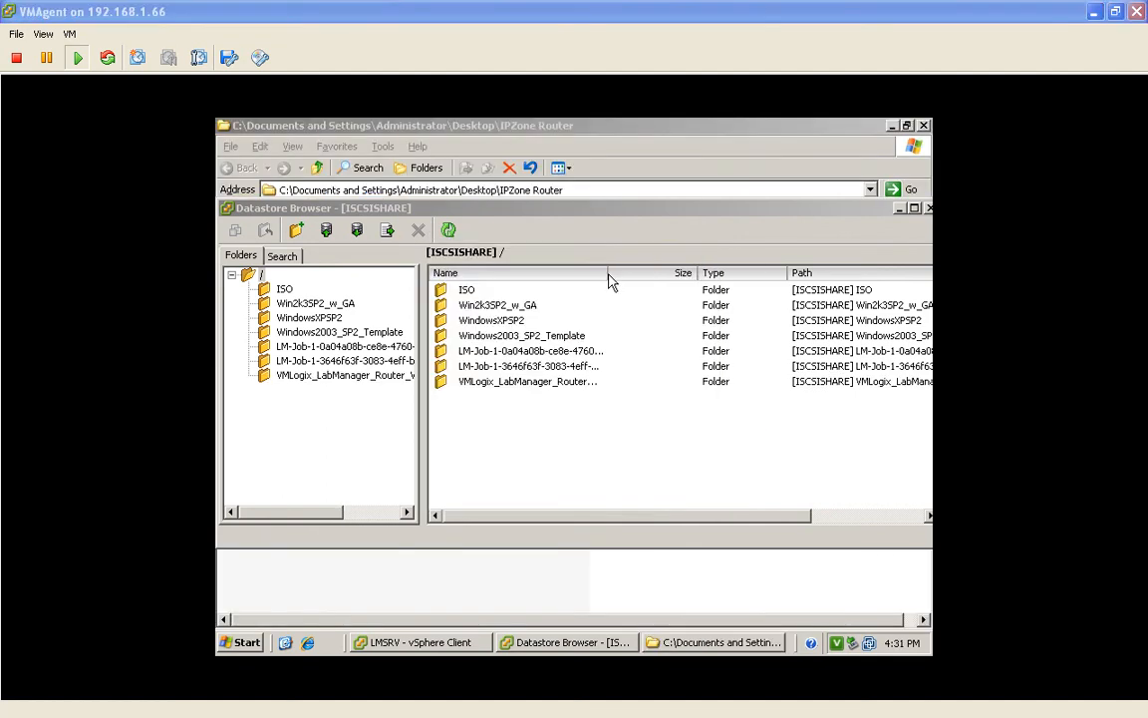
- Open the uploaded VMLogix_LabManager_Router_VMwareEsx_v20090806 folder in the datastore and widen the Name column to read its file names
left_click(573, 389)
left_click(551, 383)
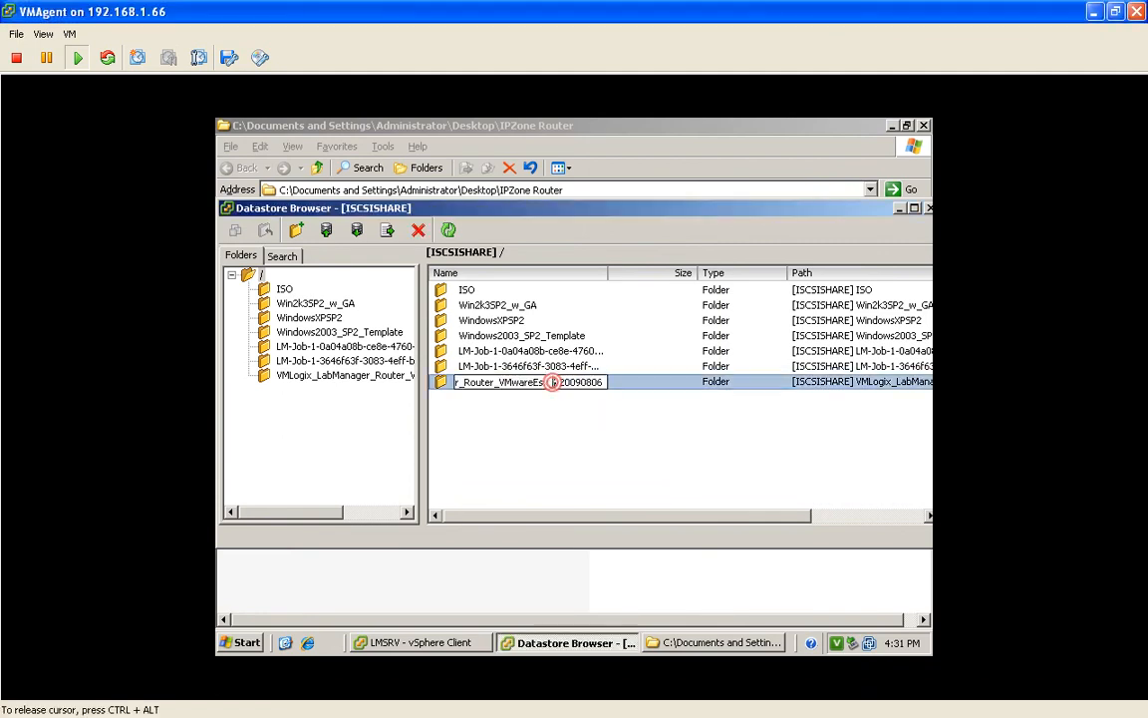
left_click(463, 409)
double_click(441, 380)
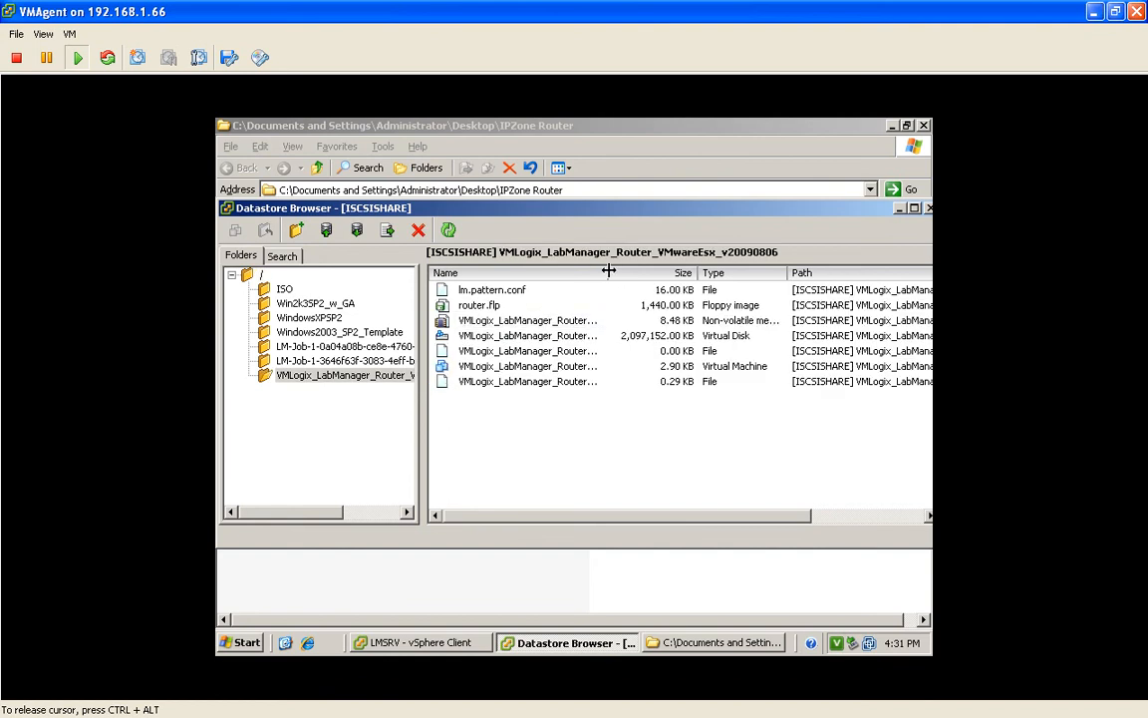
left_click_drag(609, 270, 700, 272)
- Add VMLogix_LabManager_Router_VMwareEsx_4_0.vmx to the inventory under LMDC with its default name, using Lab Cluster as host and resource pool
right_click(658, 368)
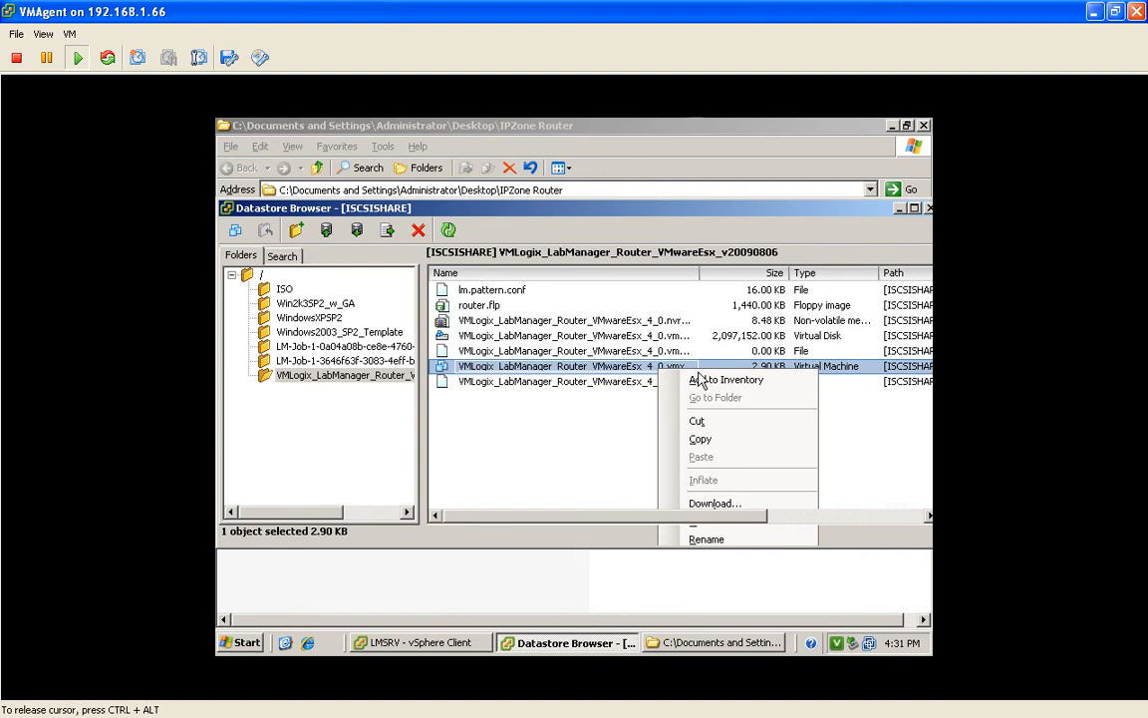
left_click(701, 380)
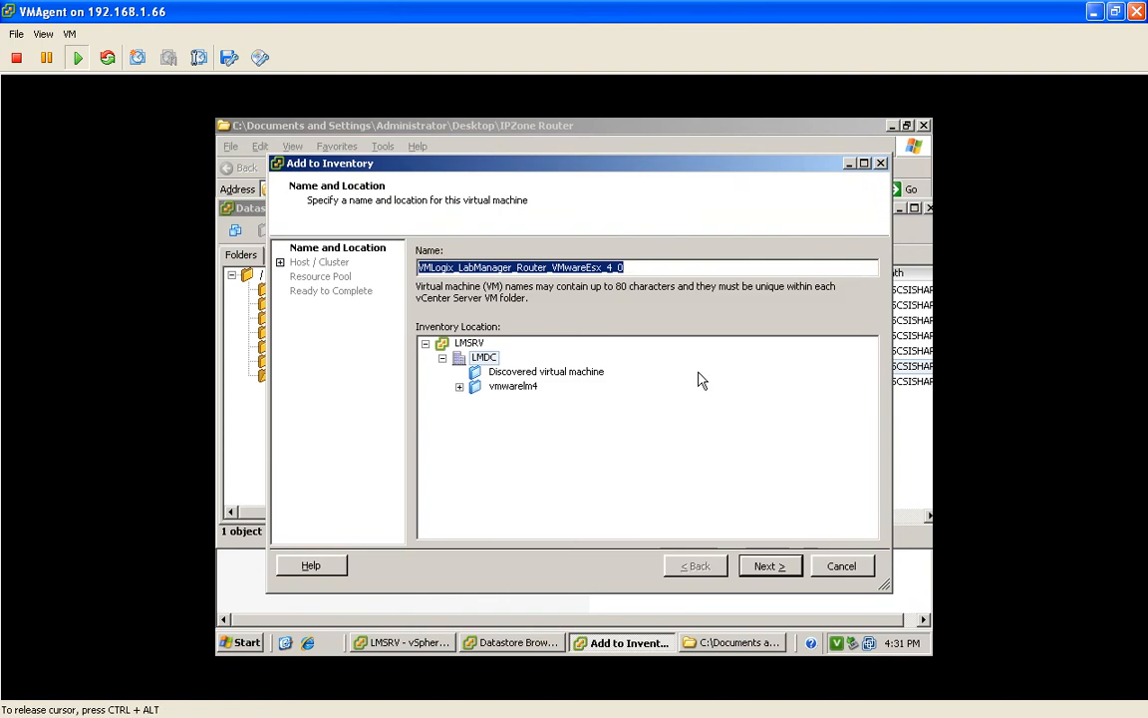
left_click(773, 570)
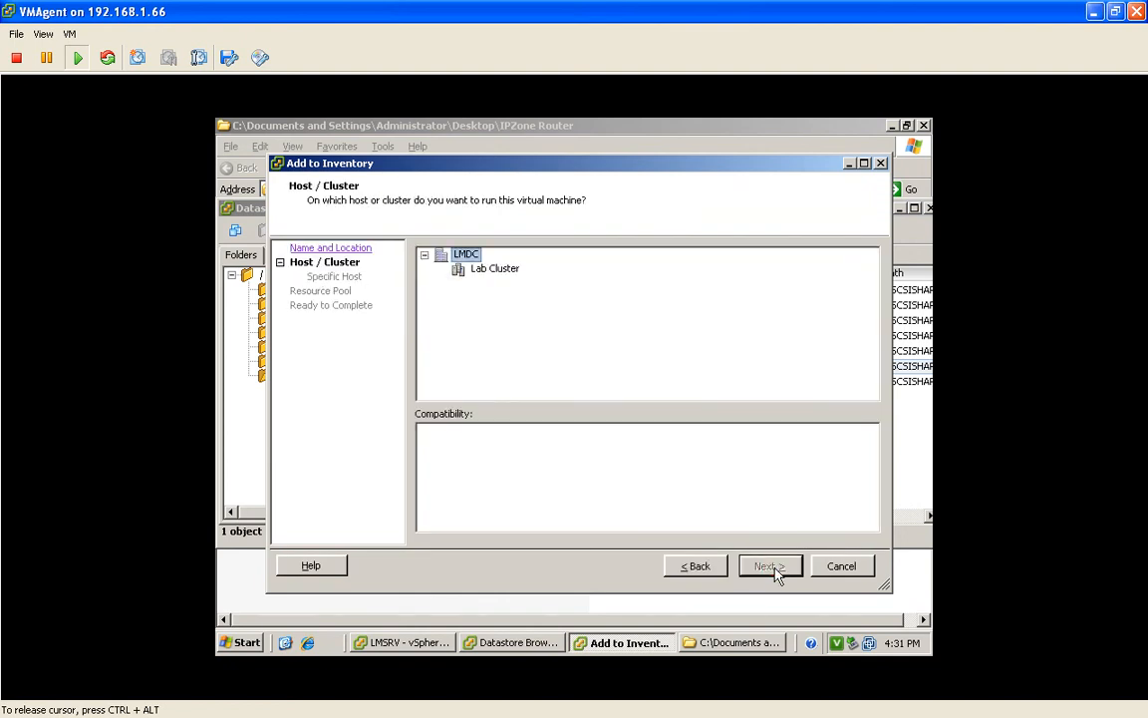
left_click(488, 269)
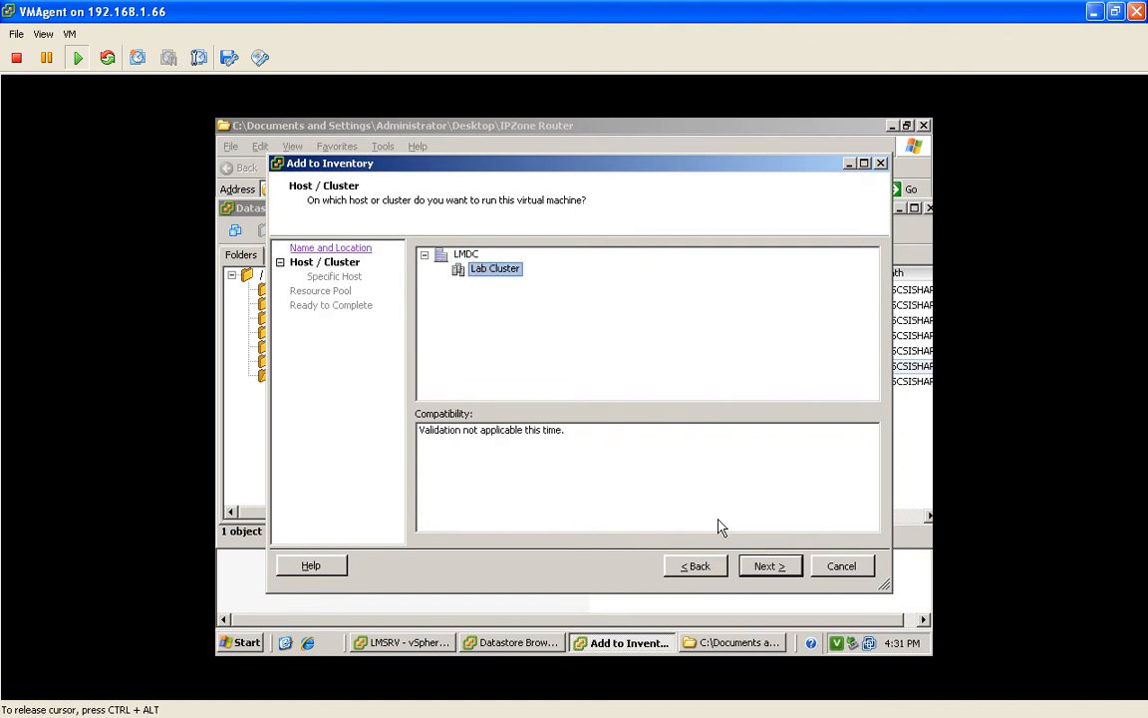
left_click(776, 576)
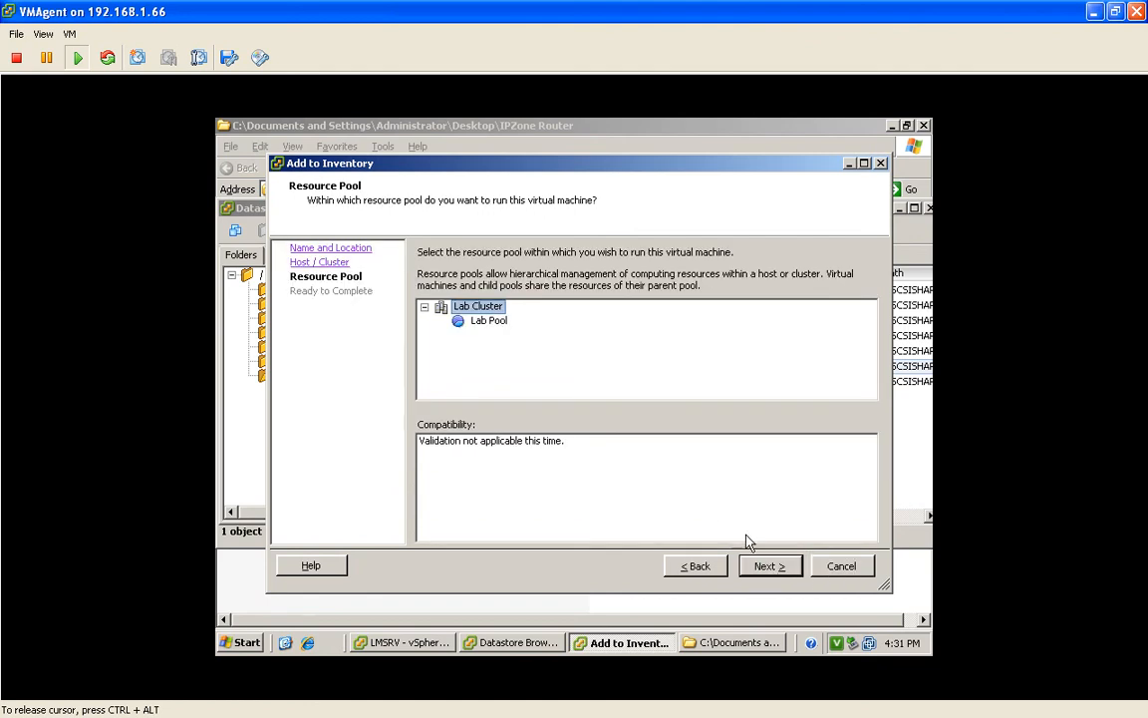
left_click(482, 321)
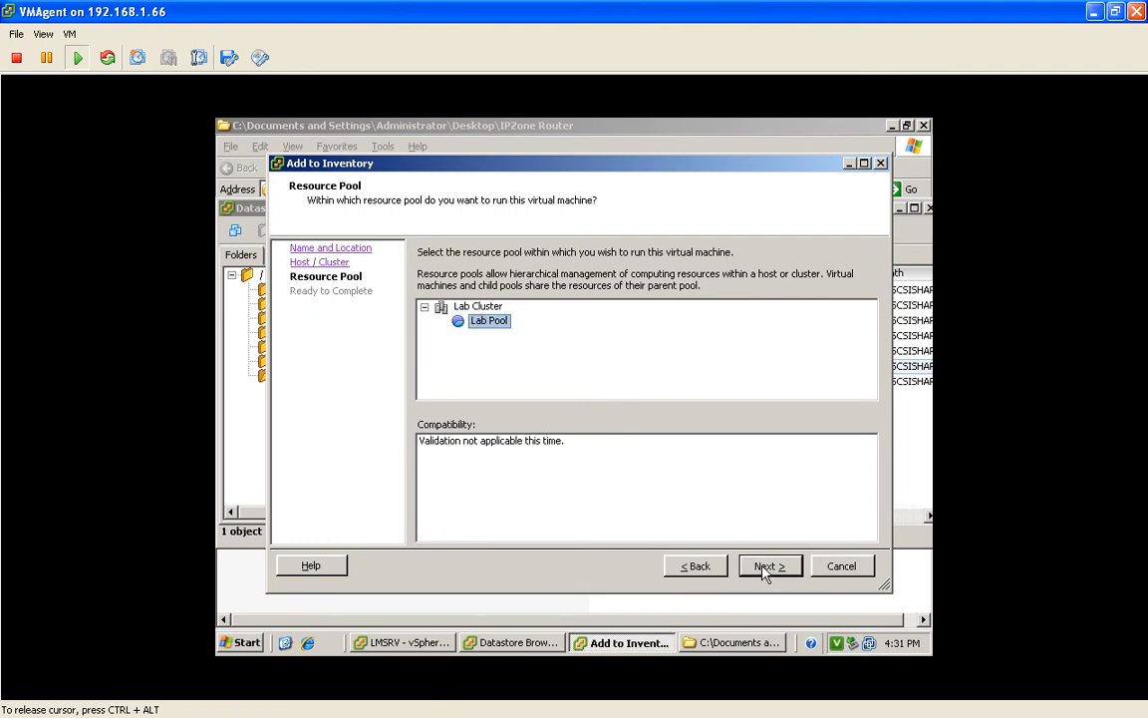
left_click(464, 306)
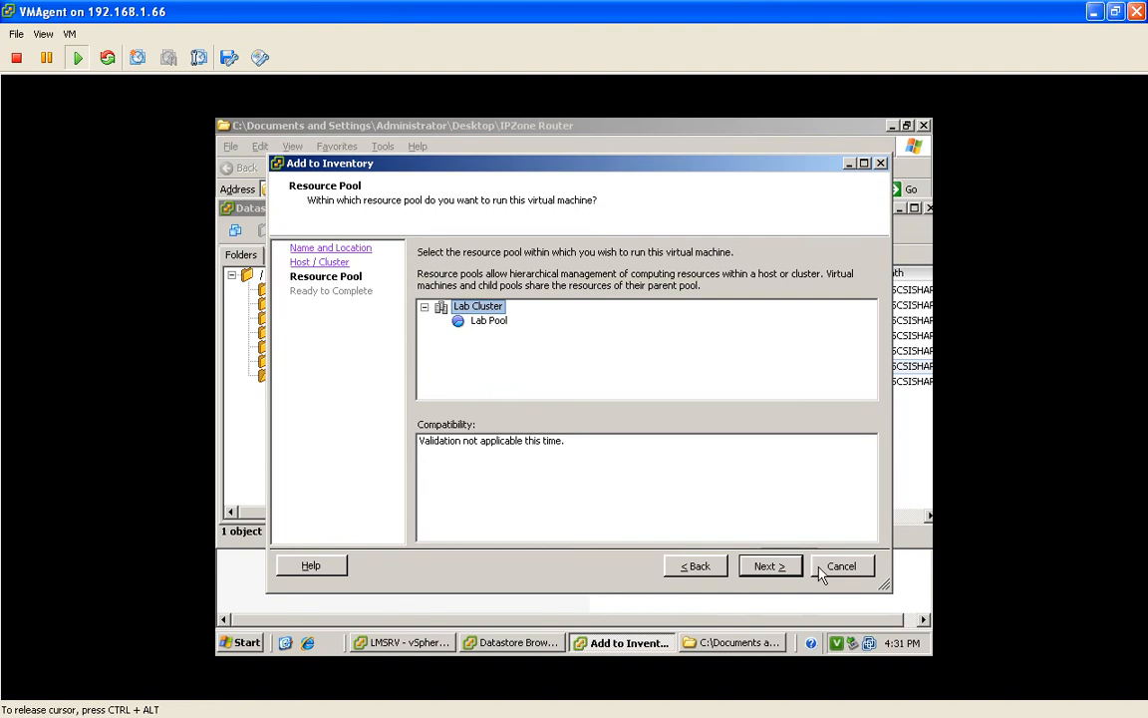
left_click(775, 570)
left_click(777, 572)
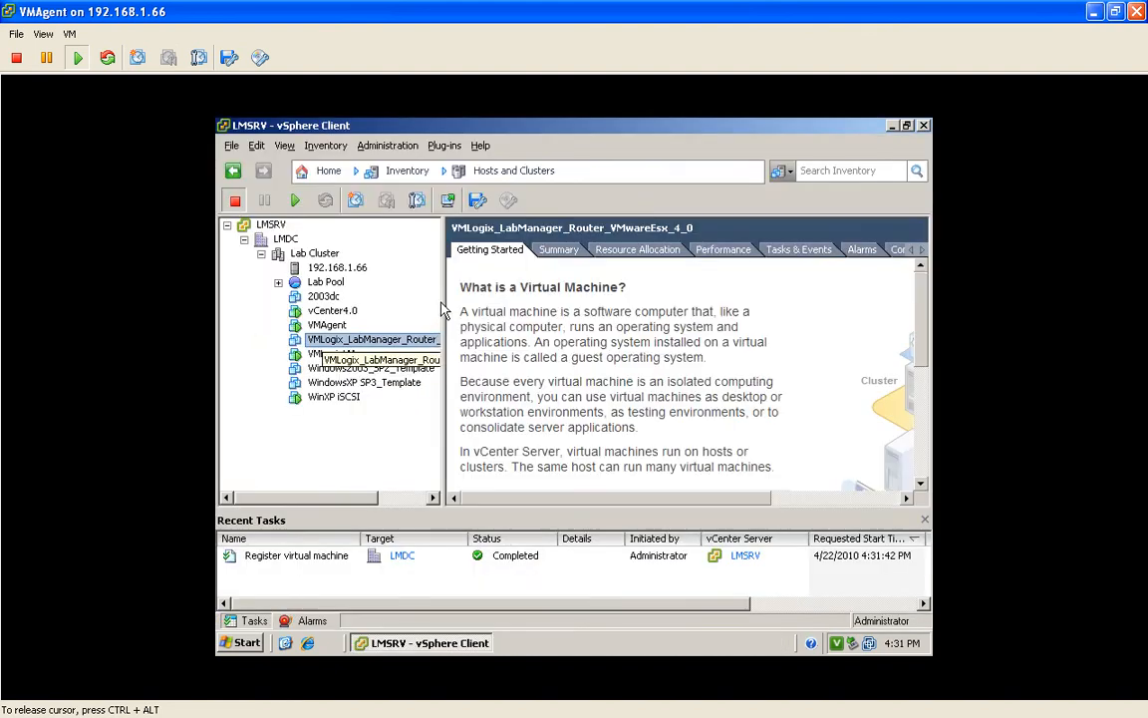
left_click_drag(443, 309, 525, 309)
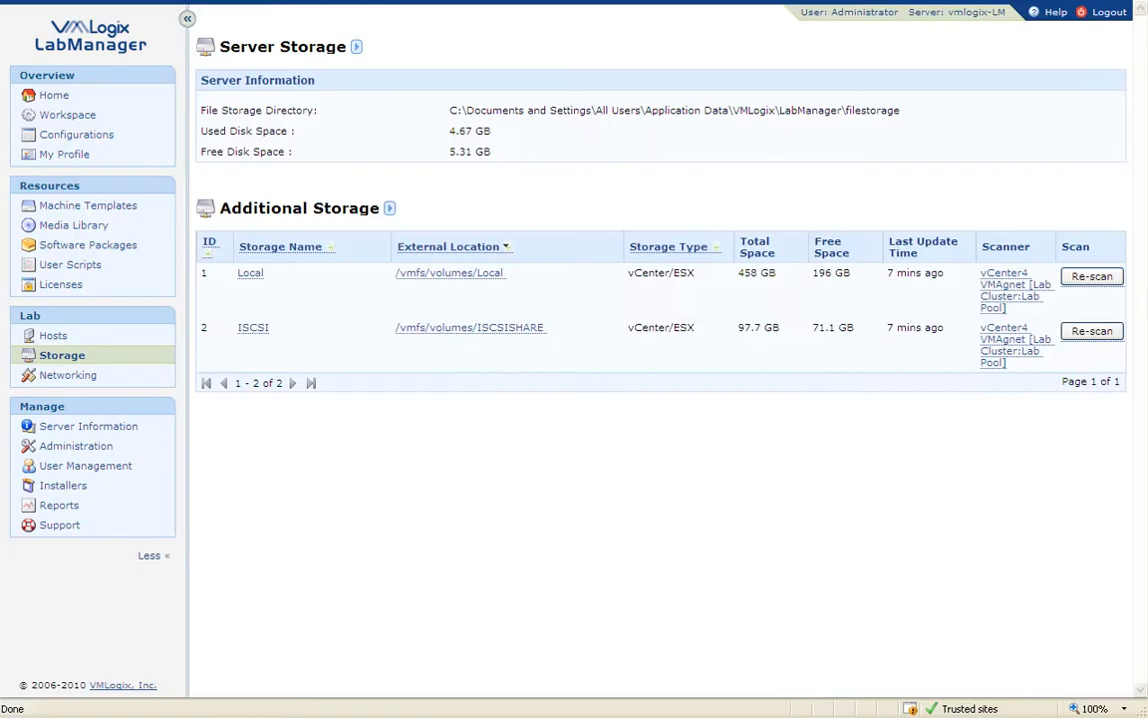
- In LabManager, re-scan the additional storage, refresh the Storage page and open the ISCSI storage's details
left_click(1081, 276)
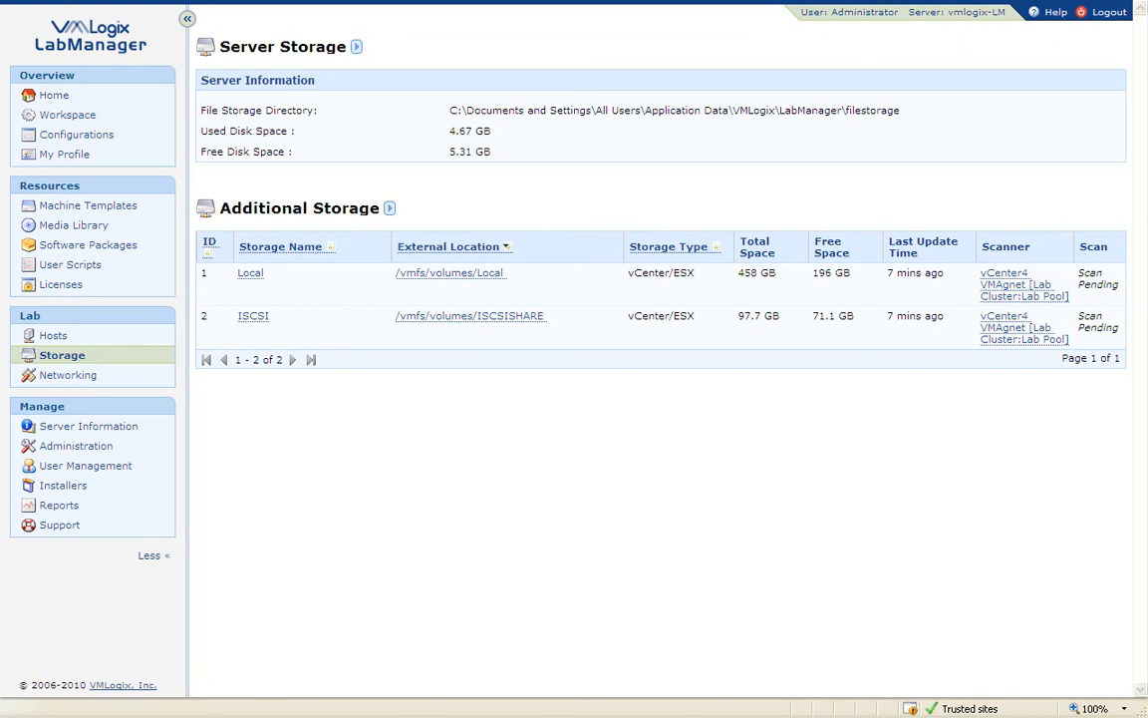
key("F5")
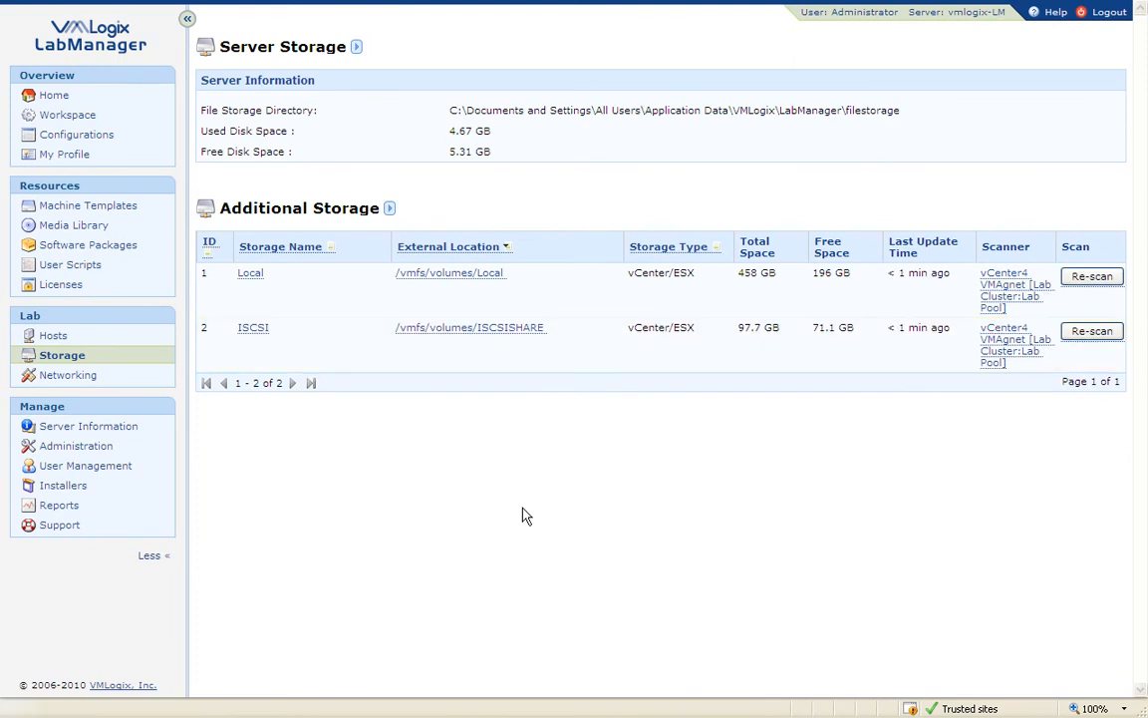
left_click(257, 336)
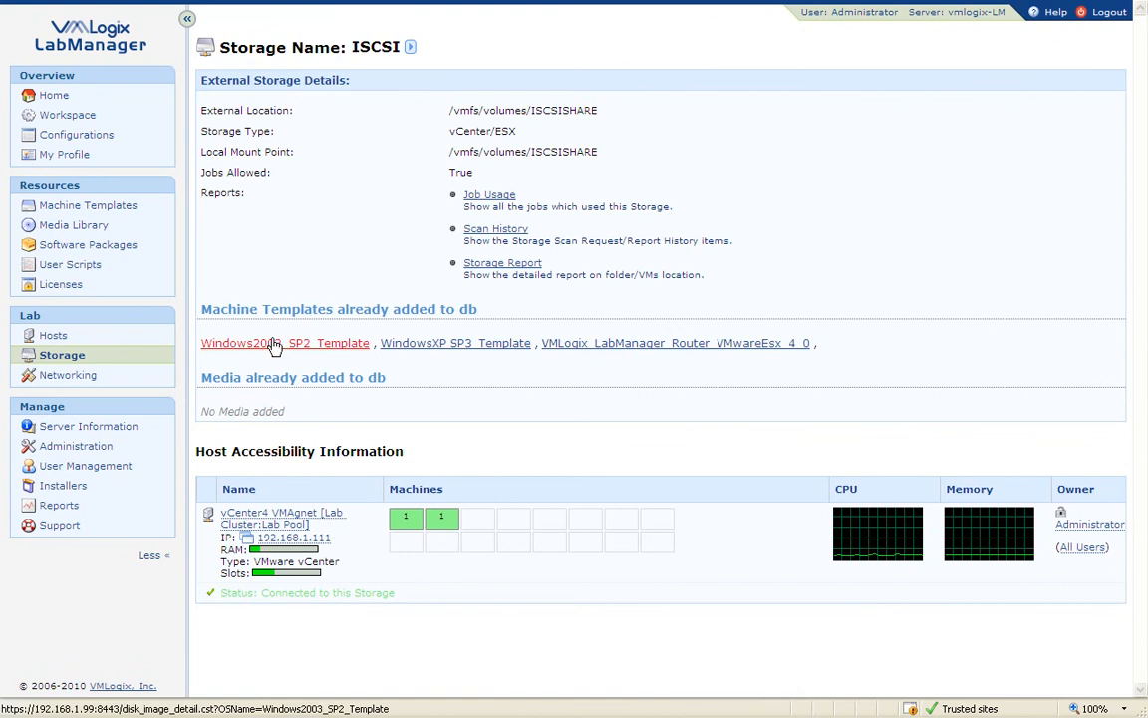
- Open the VMLogix_LabManager_Router_VMwareEsx_4_0 machine template and check whether it is marked as a router template
mouse_move(352, 346)
mouse_move(597, 349)
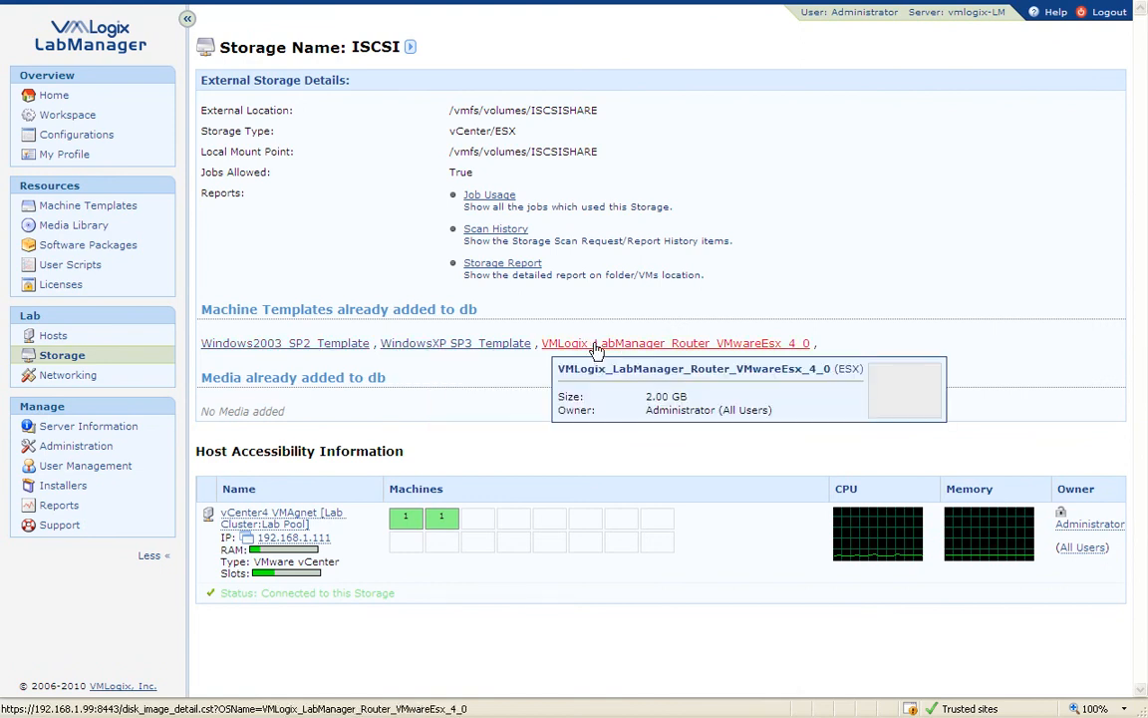
left_click(711, 350)
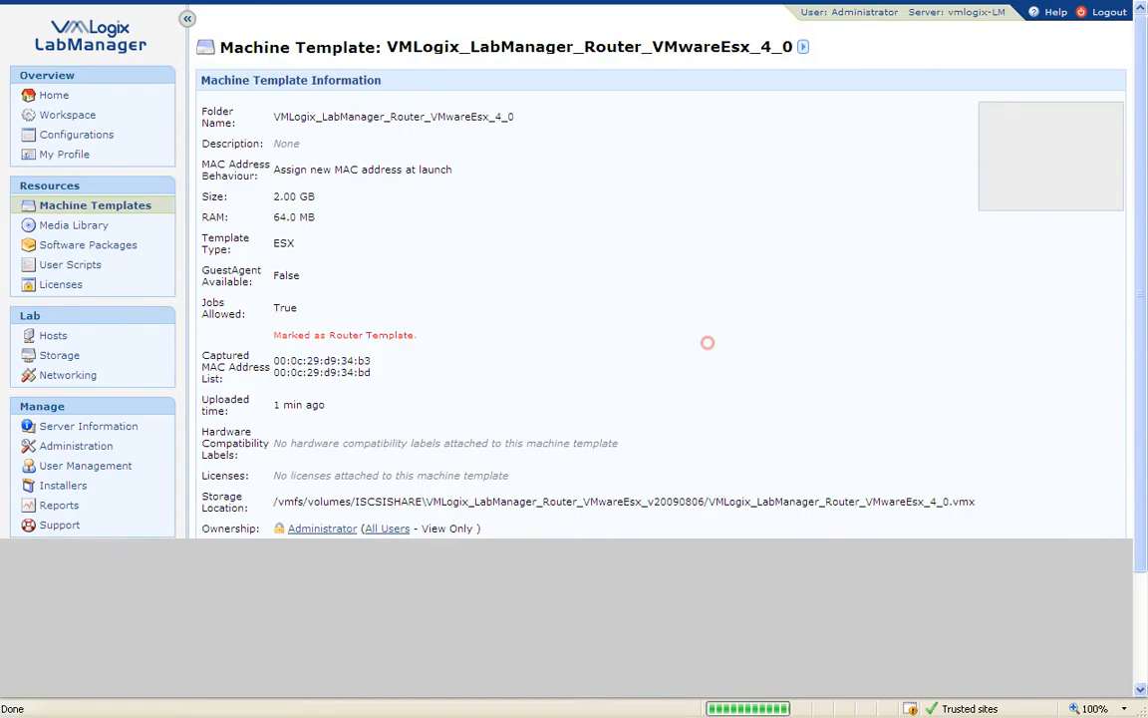
left_click_drag(413, 334, 273, 337)
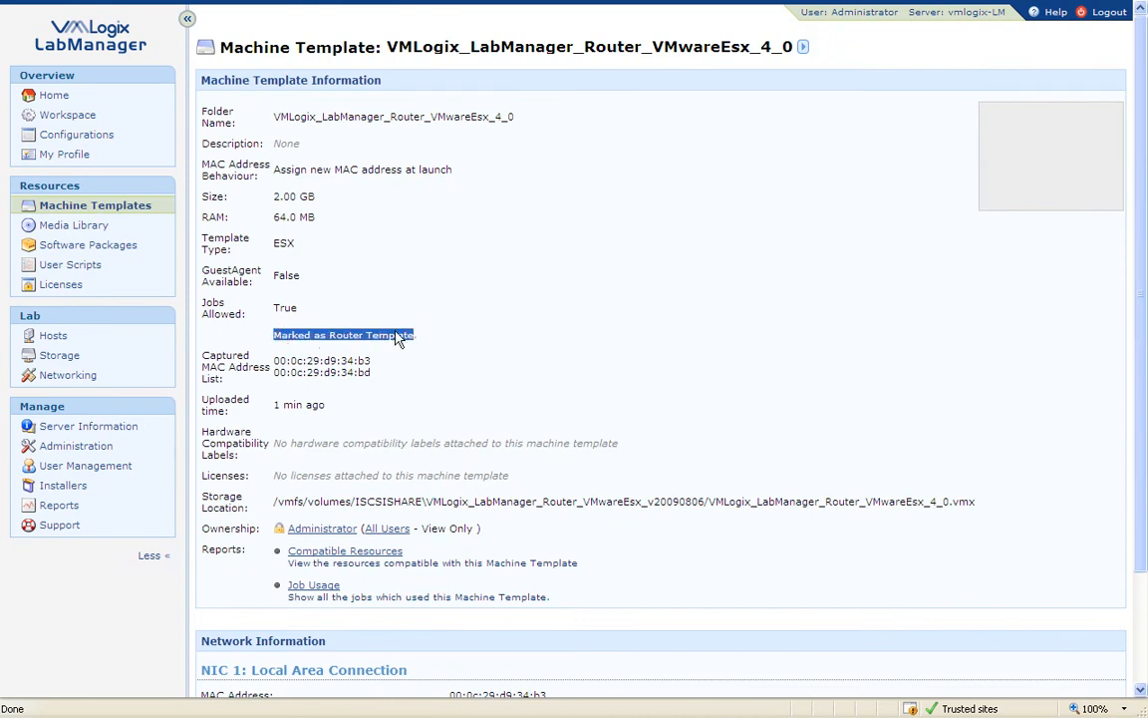
left_click(574, 333)
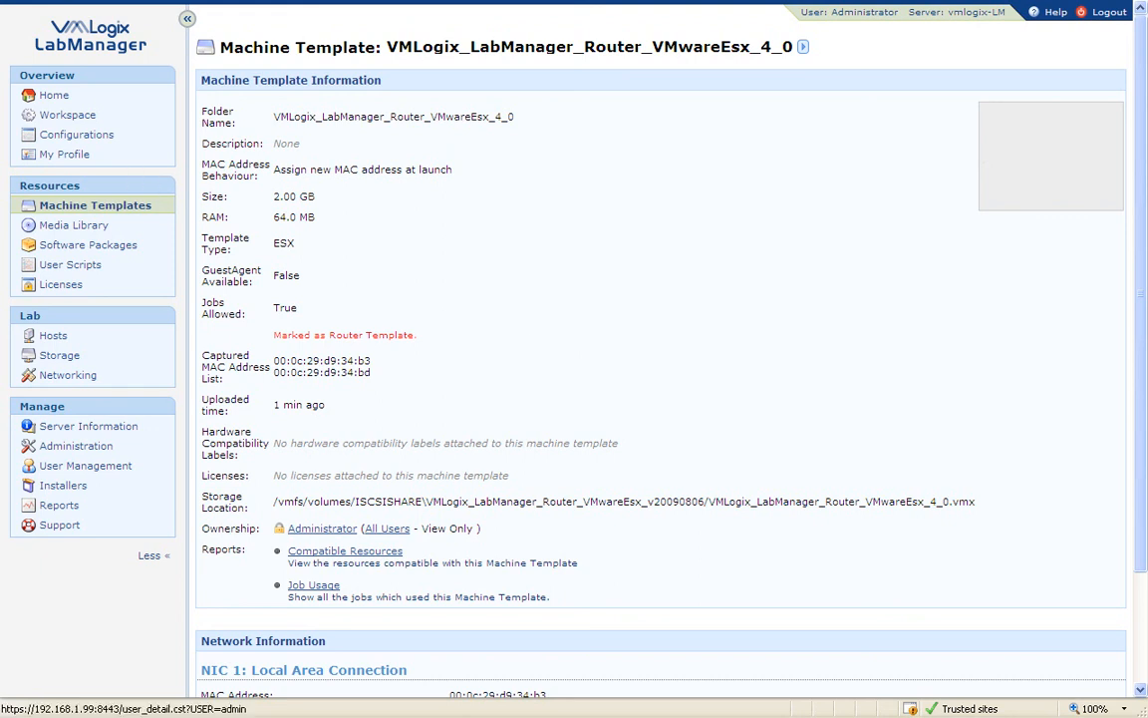
- Start a new configuration from the Configurations page
left_click(99, 135)
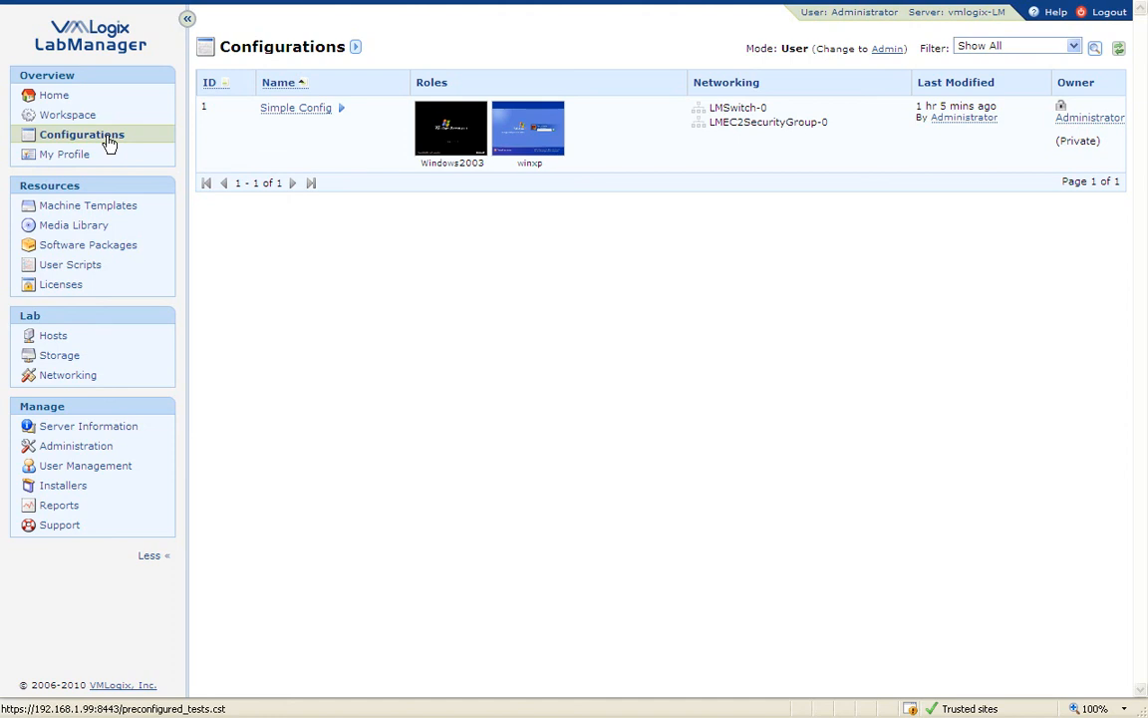
left_click(354, 46)
left_click(400, 49)
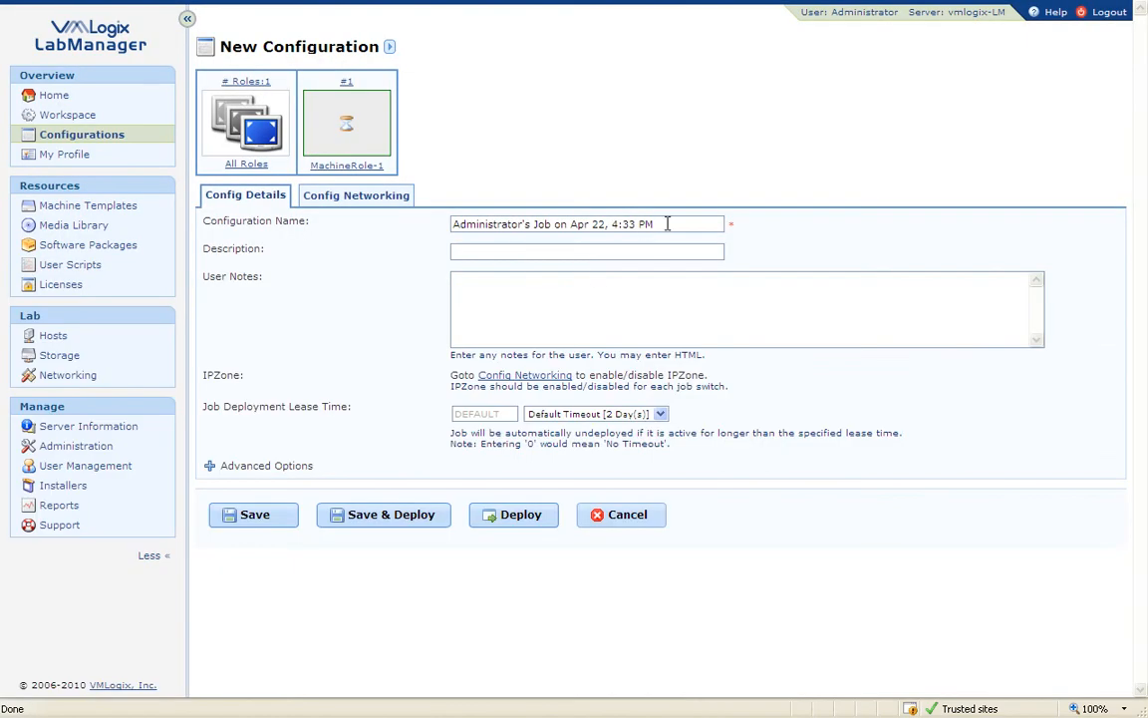
- Name the new configuration "1N IPZone JOb"
left_click_drag(668, 223, 359, 222)
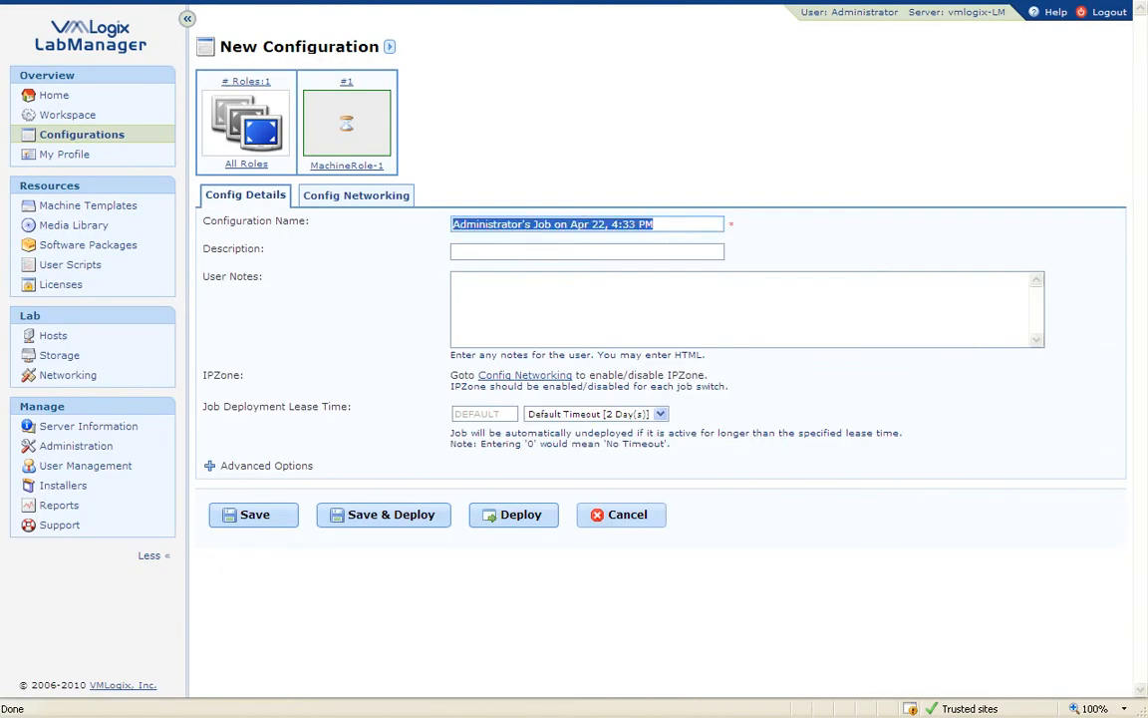
type("1:N IPZone JOb")
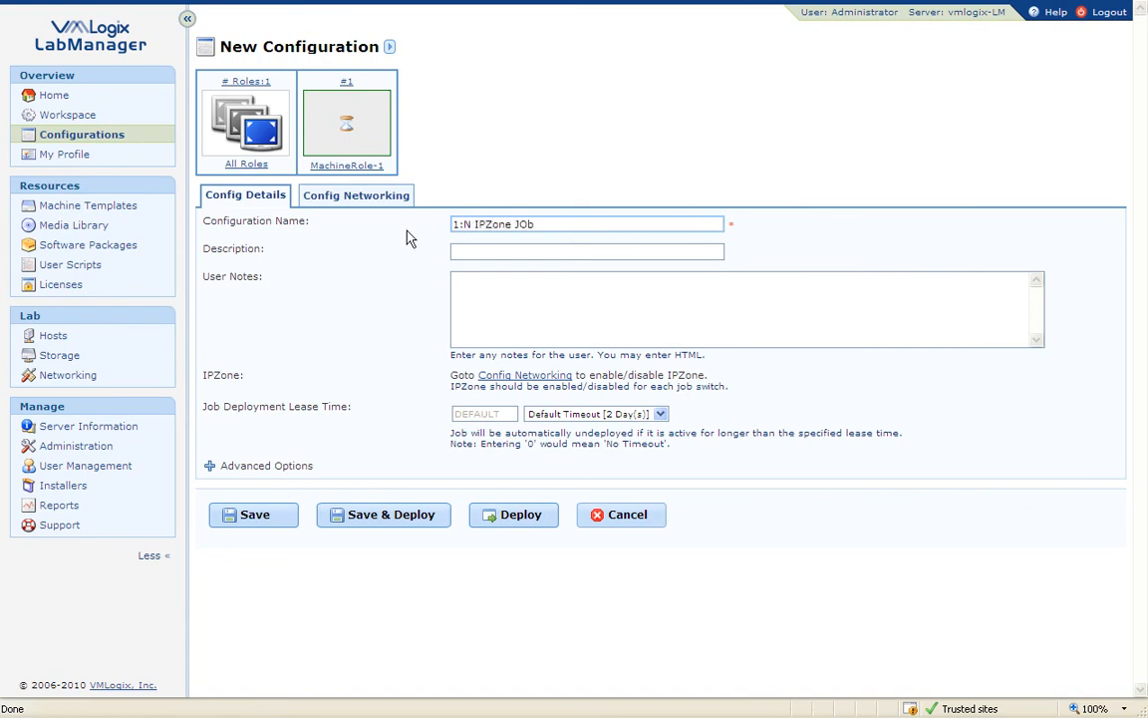
left_click(463, 224)
key("BackSpace")
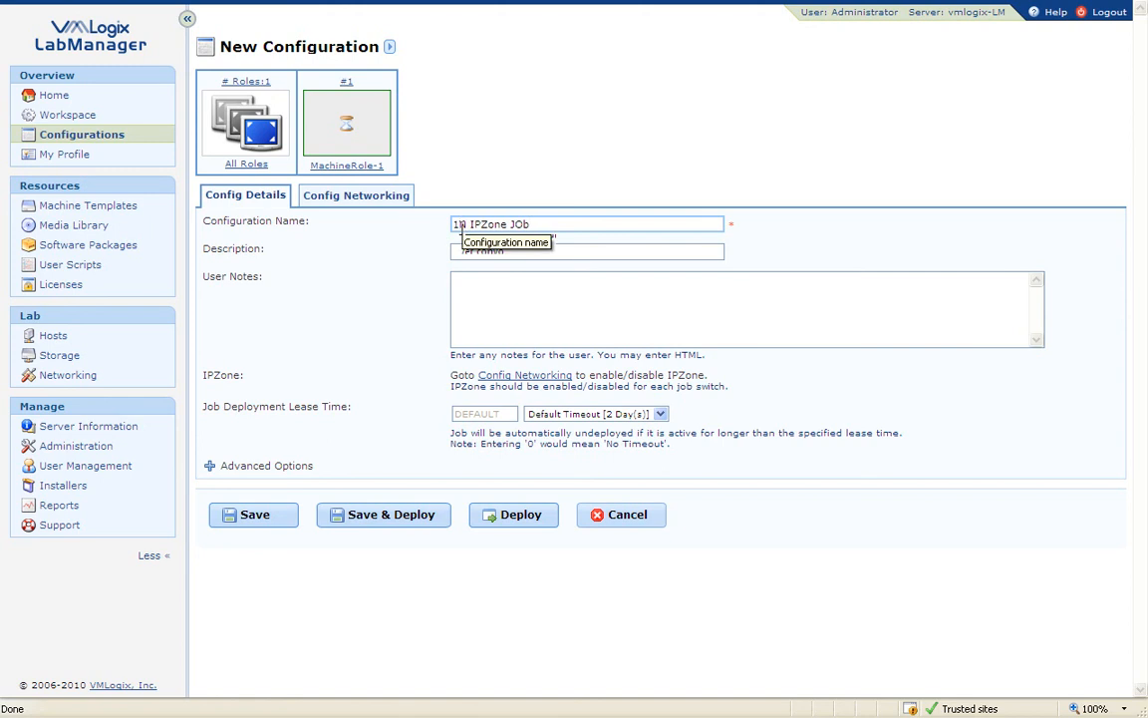
left_click(492, 329)
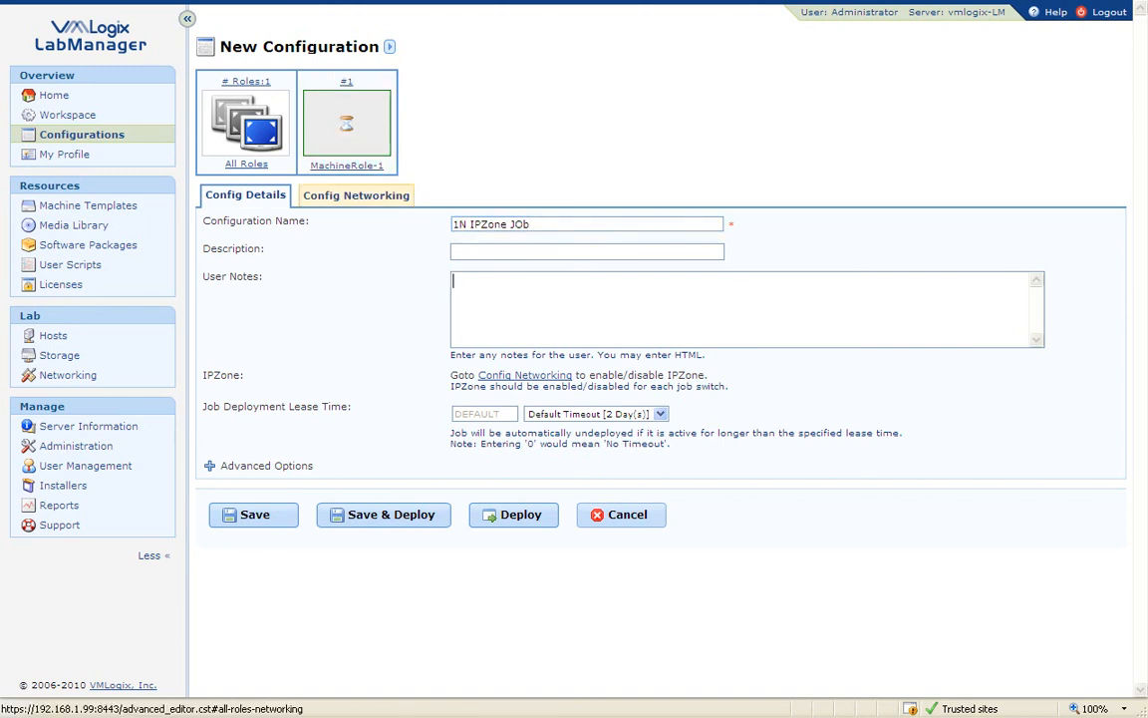
- Configure LMSwitch-0 with network LMNetwork0, IPZone enabled and the network policy "1:N NAT - Outbound traffic allowed"
left_click(353, 197)
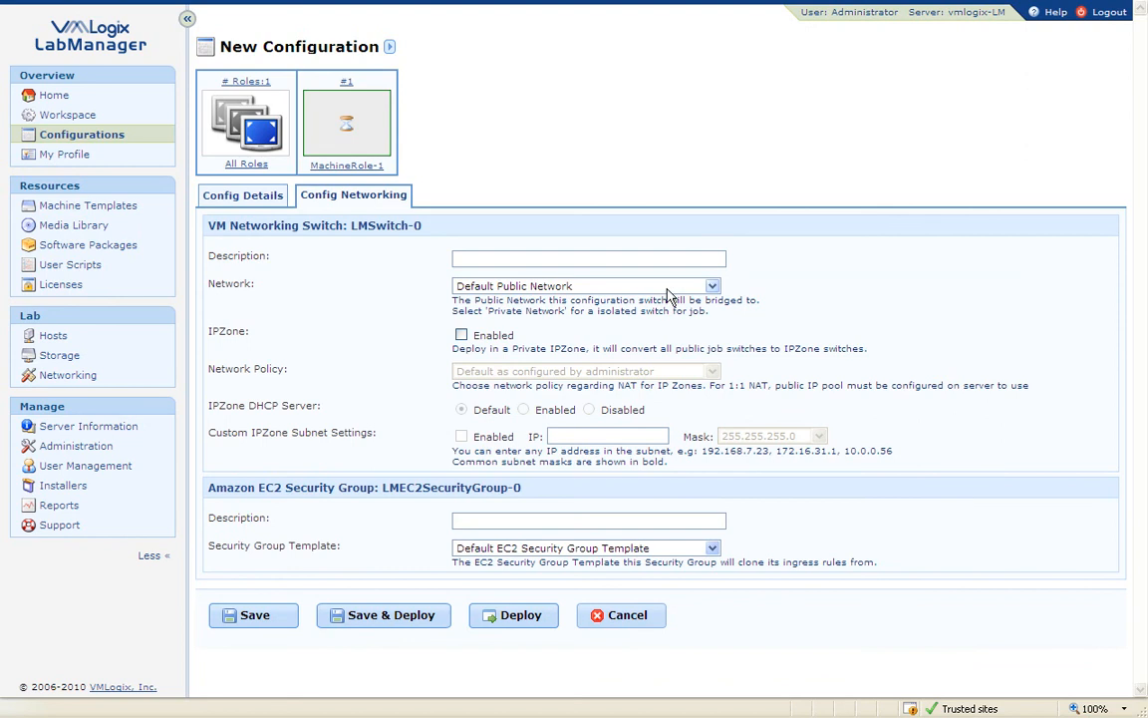
left_click(598, 286)
left_click(583, 323)
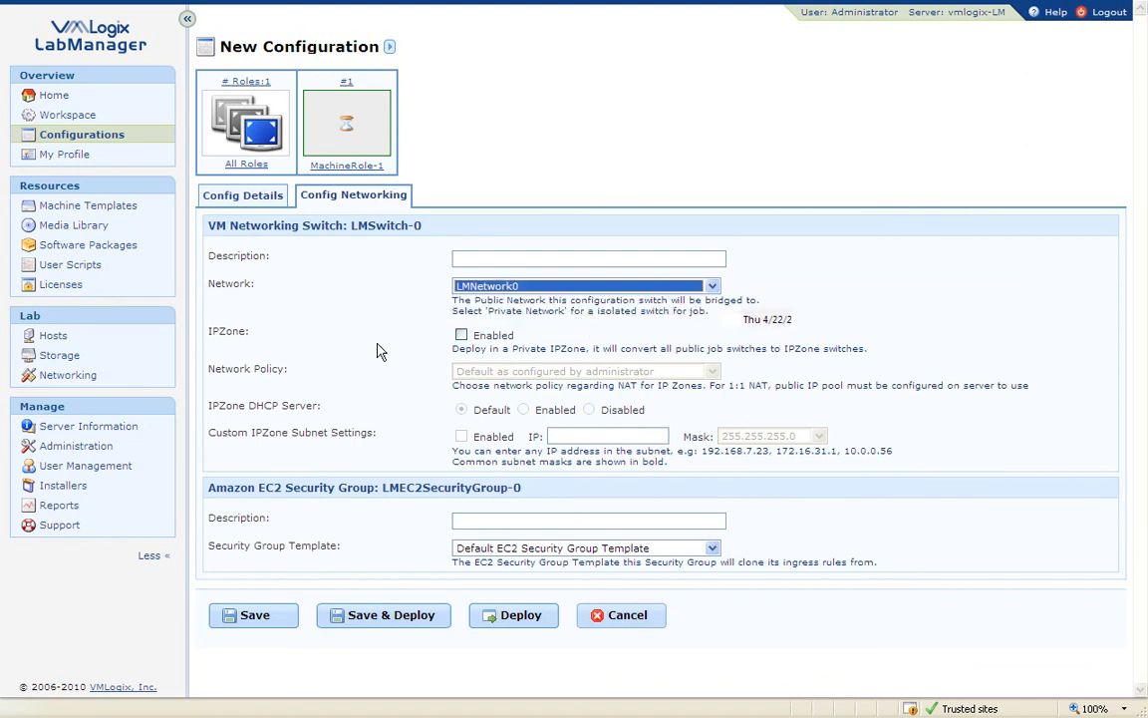
left_click_drag(255, 345, 227, 346)
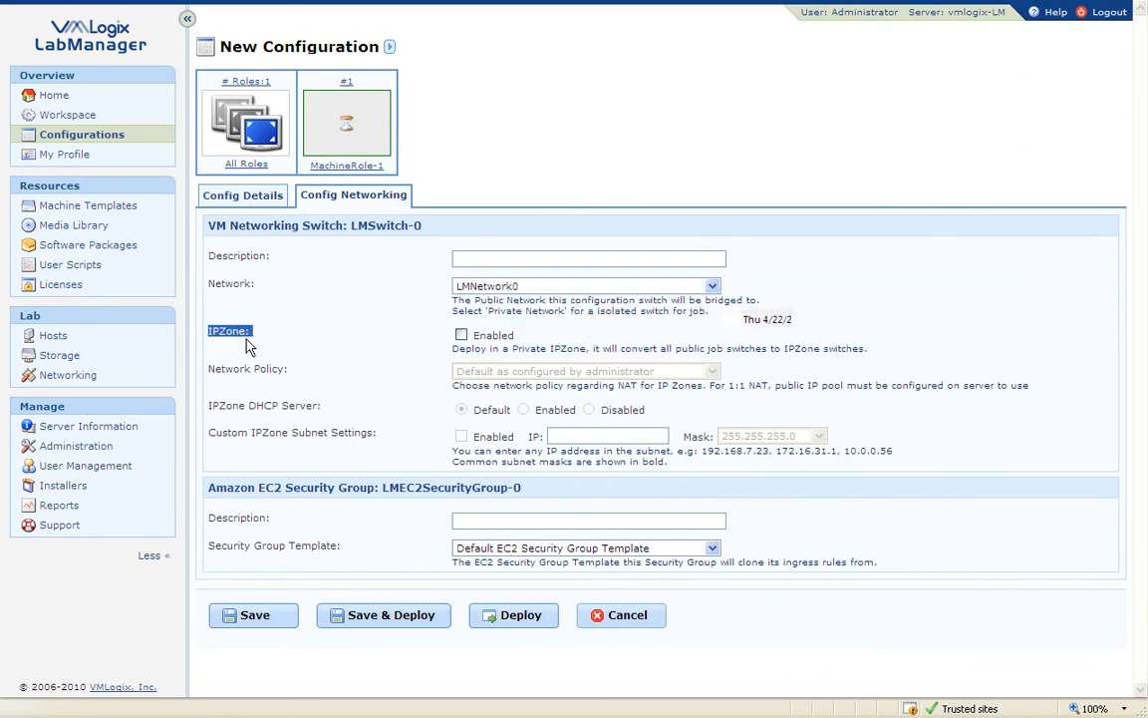
left_click(460, 335)
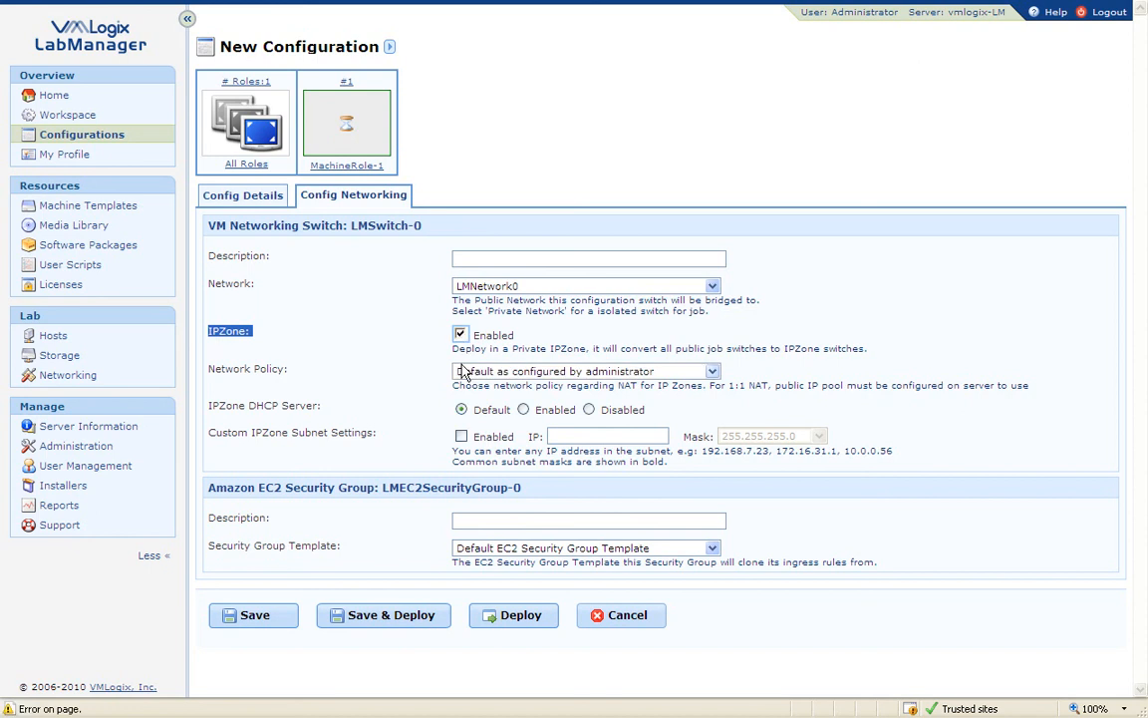
left_click(706, 373)
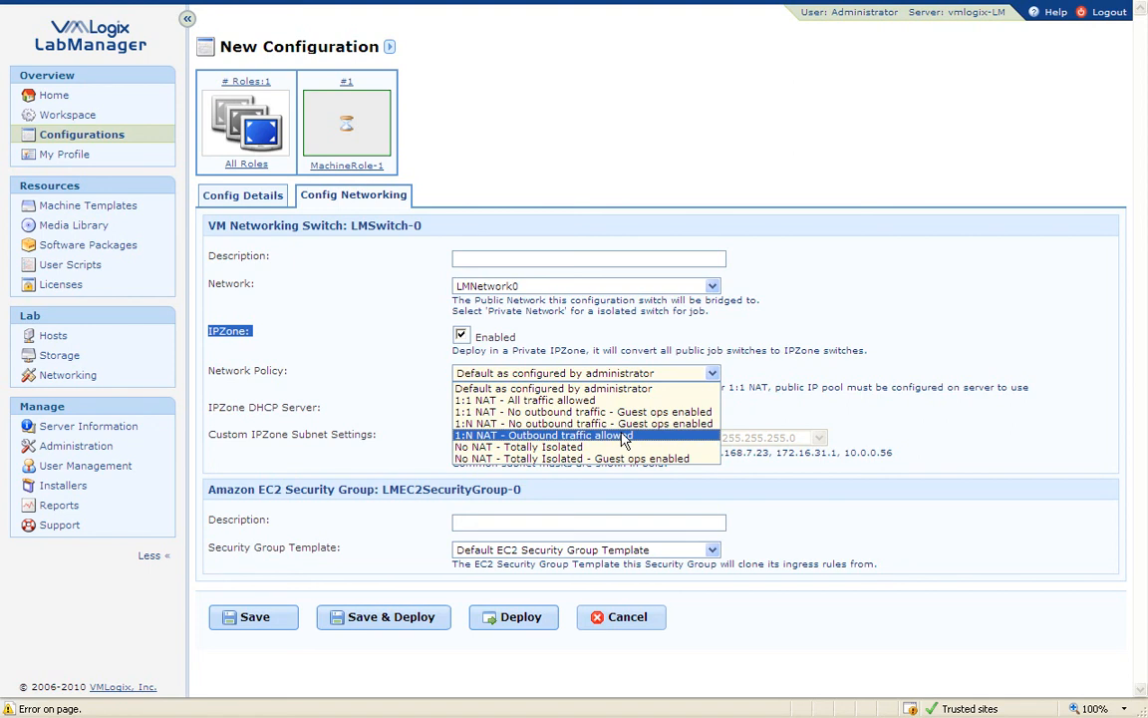
left_click(623, 441)
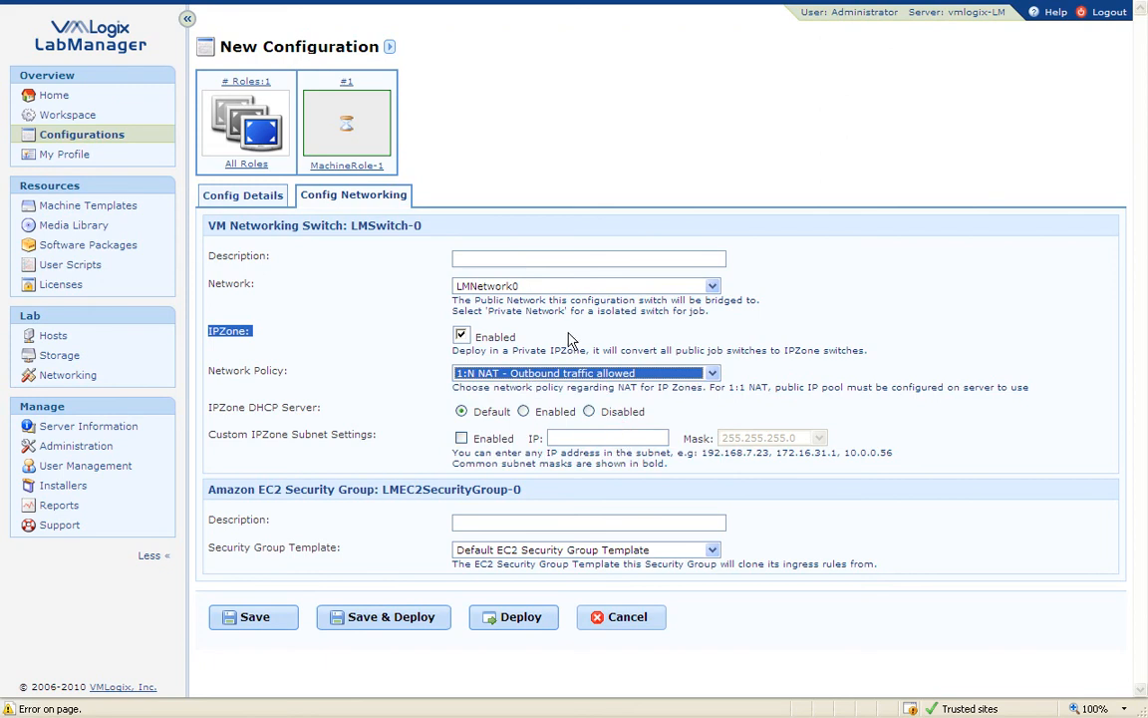
- Rename the first machine role to win2003
left_click(347, 139)
triple_click(540, 224)
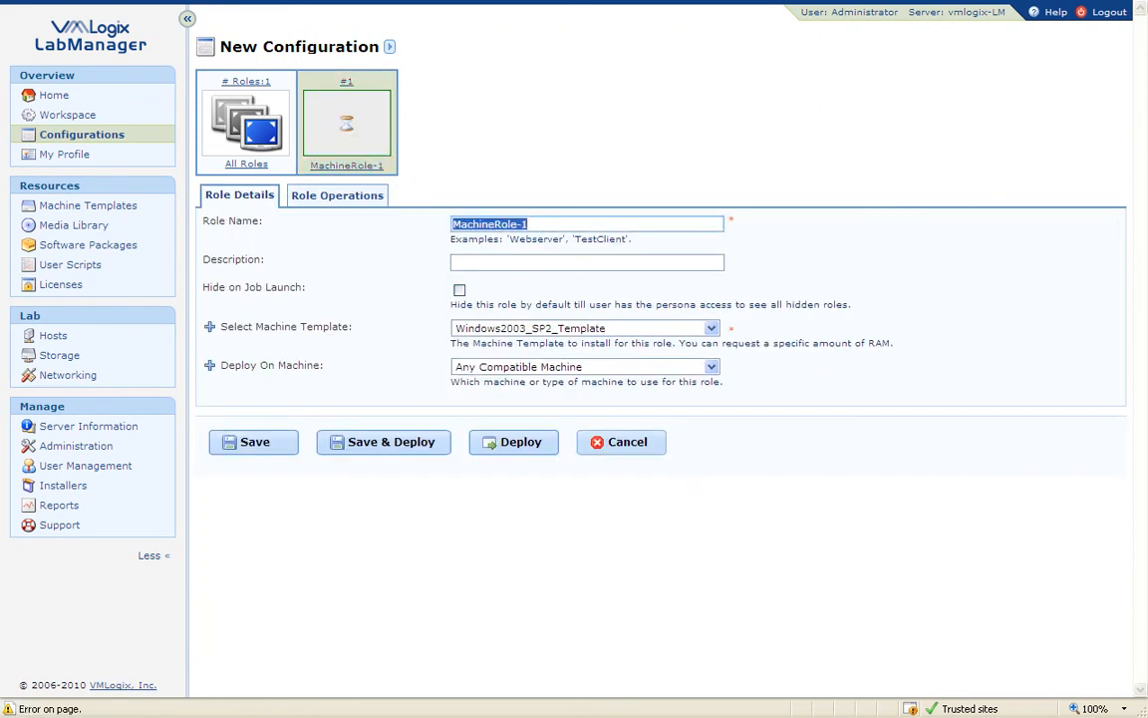
type("win2003")
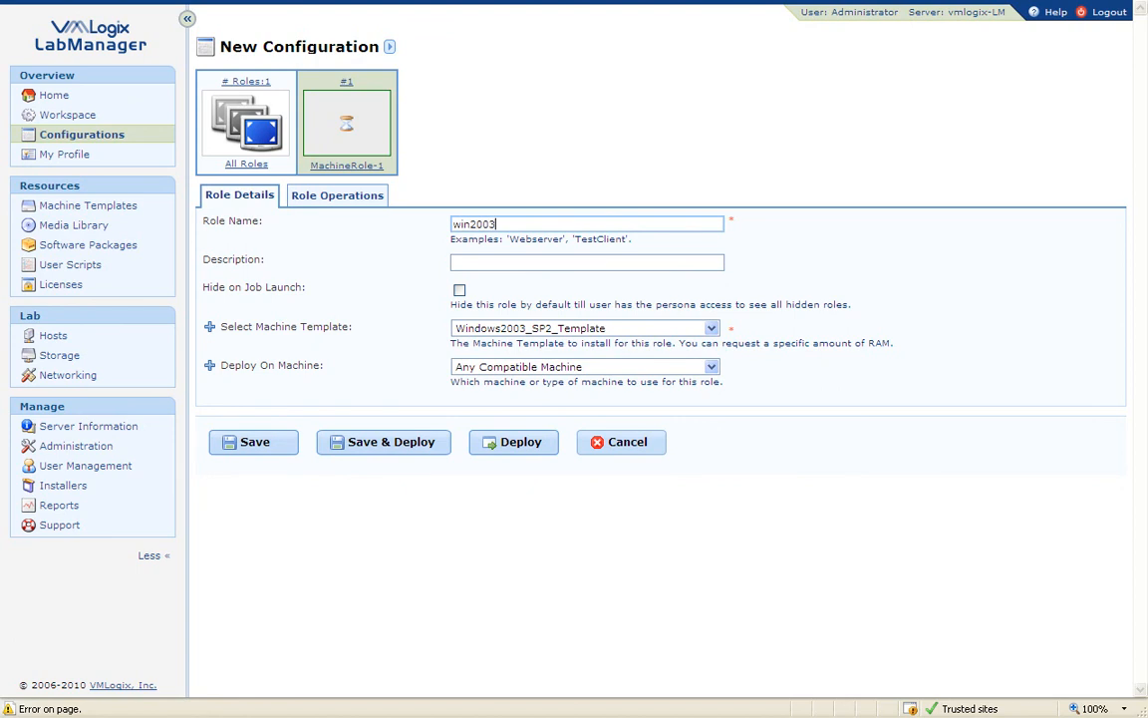
- Add a second machine role named winxp based on the WindowsXP SP3 template and save the configuration
left_click(388, 45)
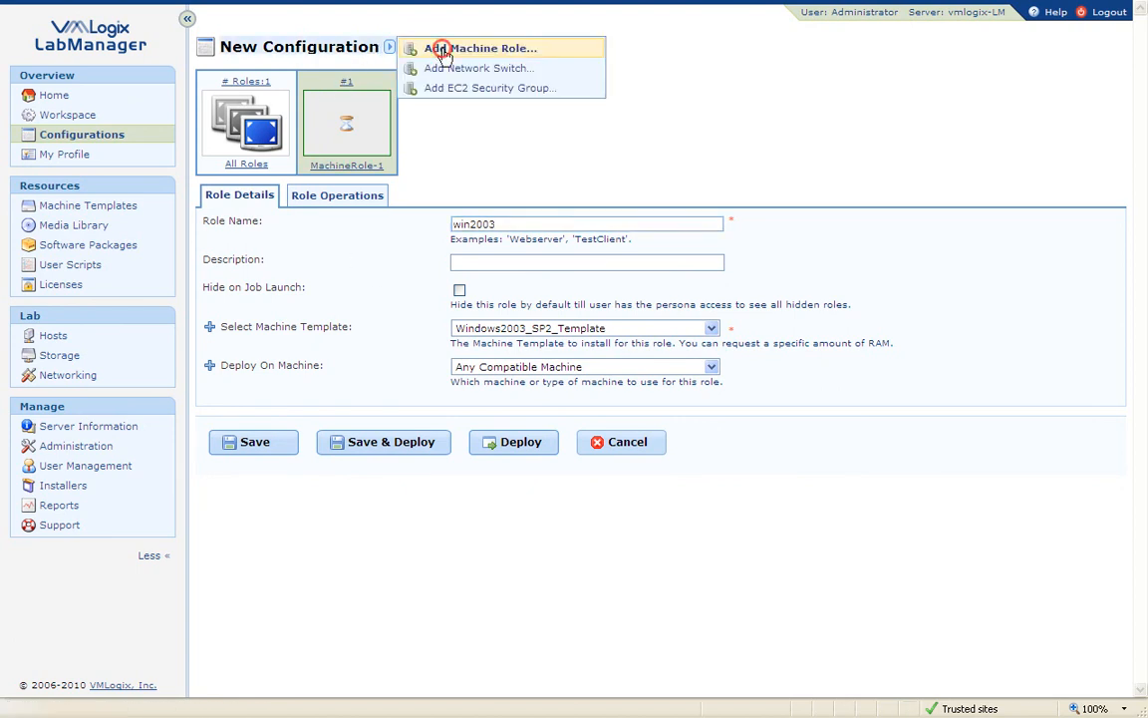
left_click(438, 46)
triple_click(546, 223)
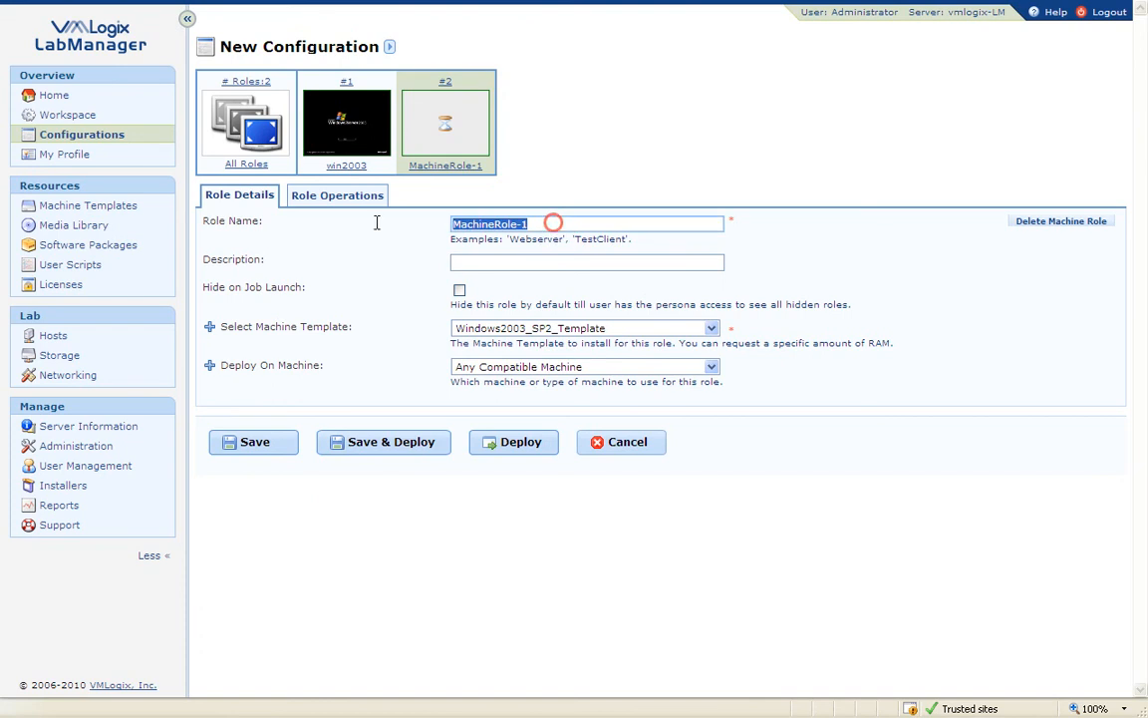
type("winxp")
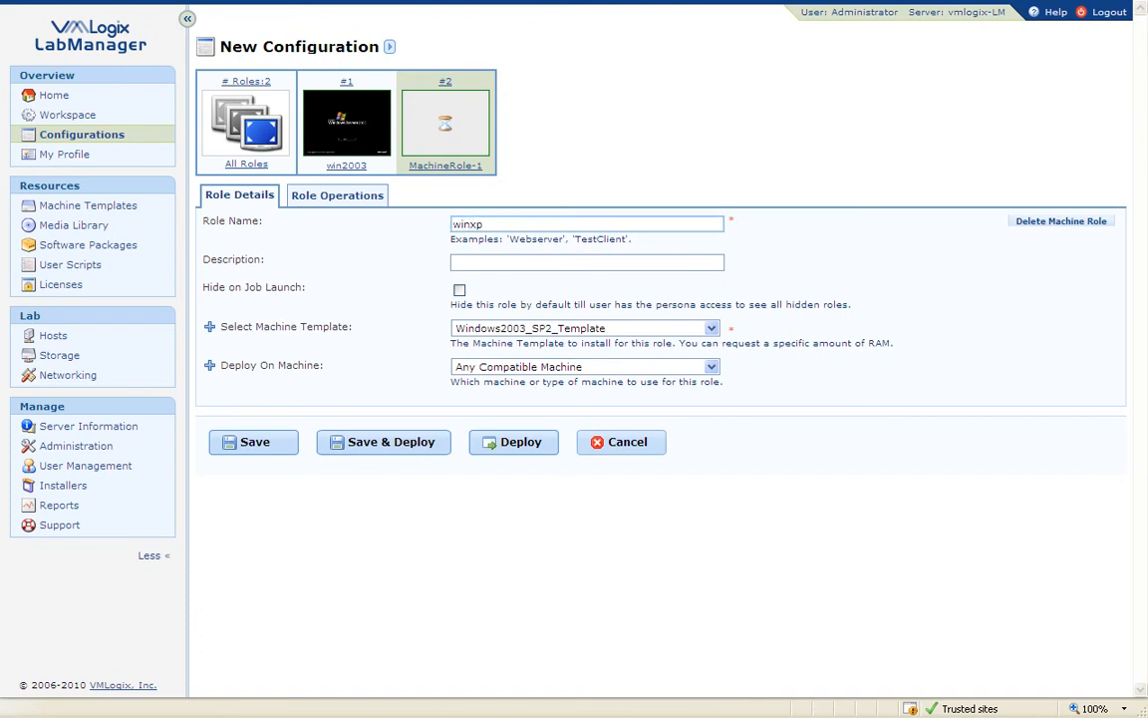
left_click(573, 328)
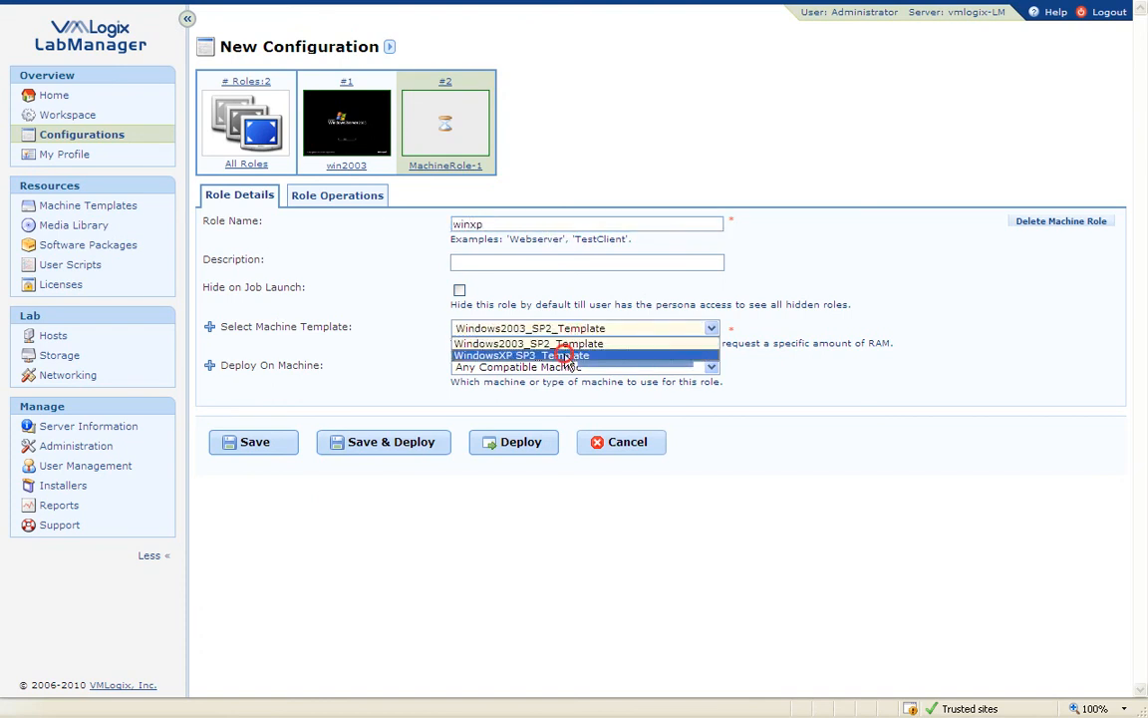
left_click(565, 356)
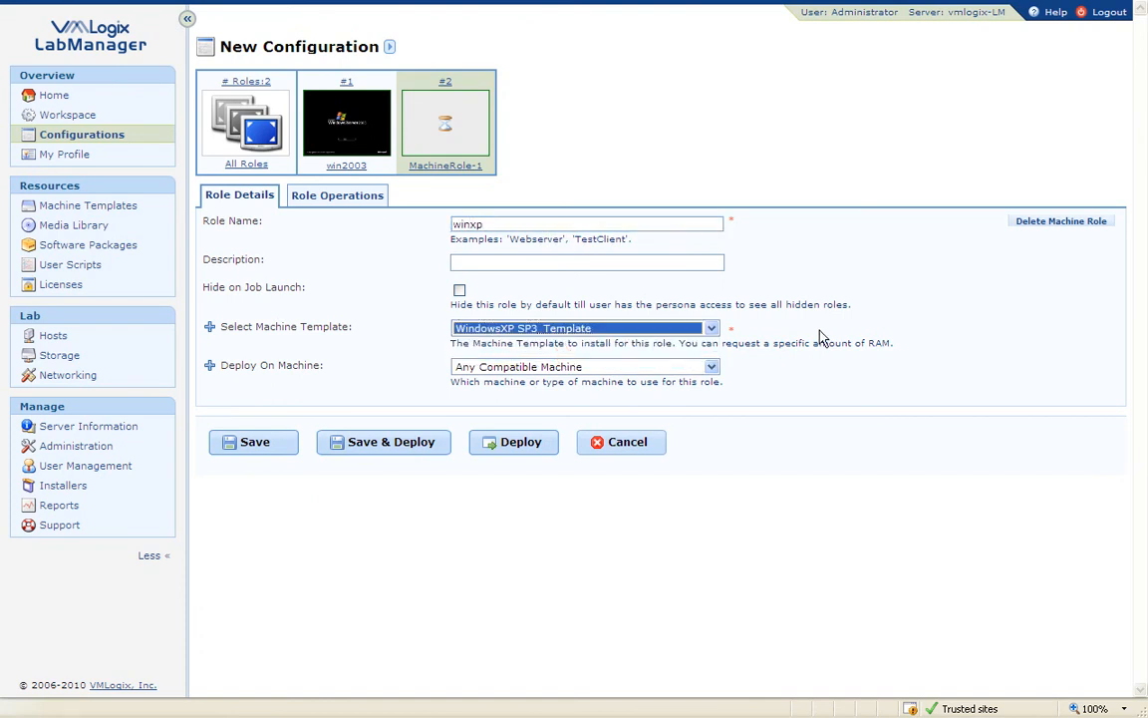
left_click(252, 441)
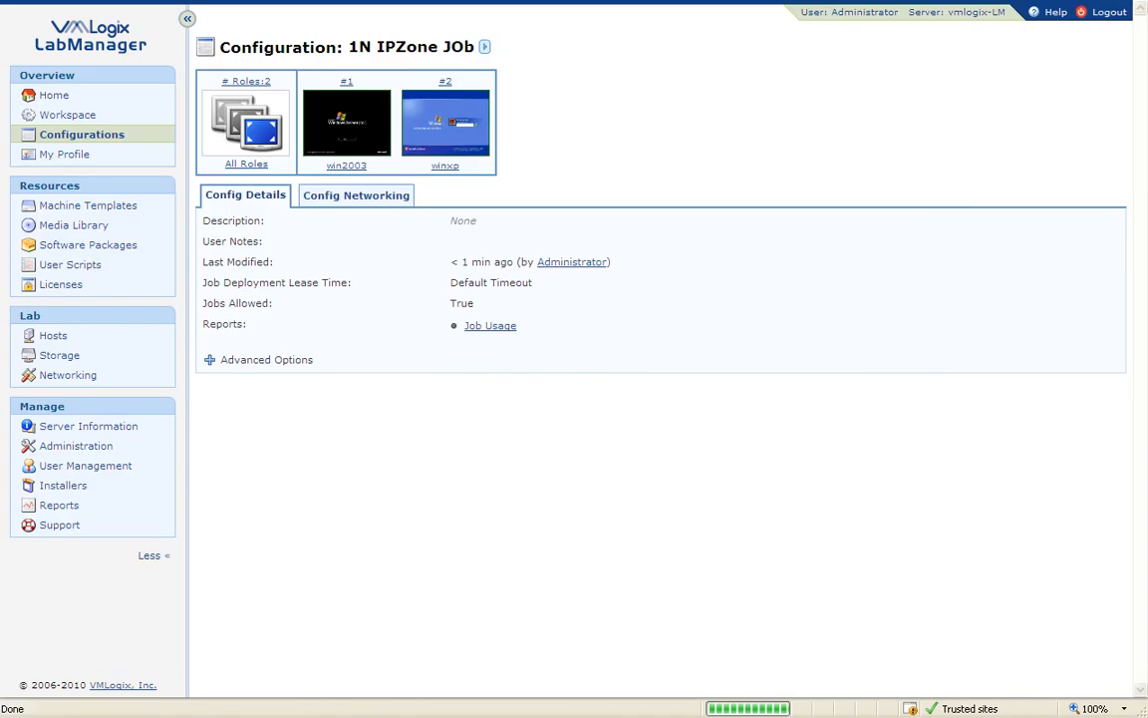
- Deploy the 1N IPZone JOb configuration with defaults from the Configurations list
left_click(101, 134)
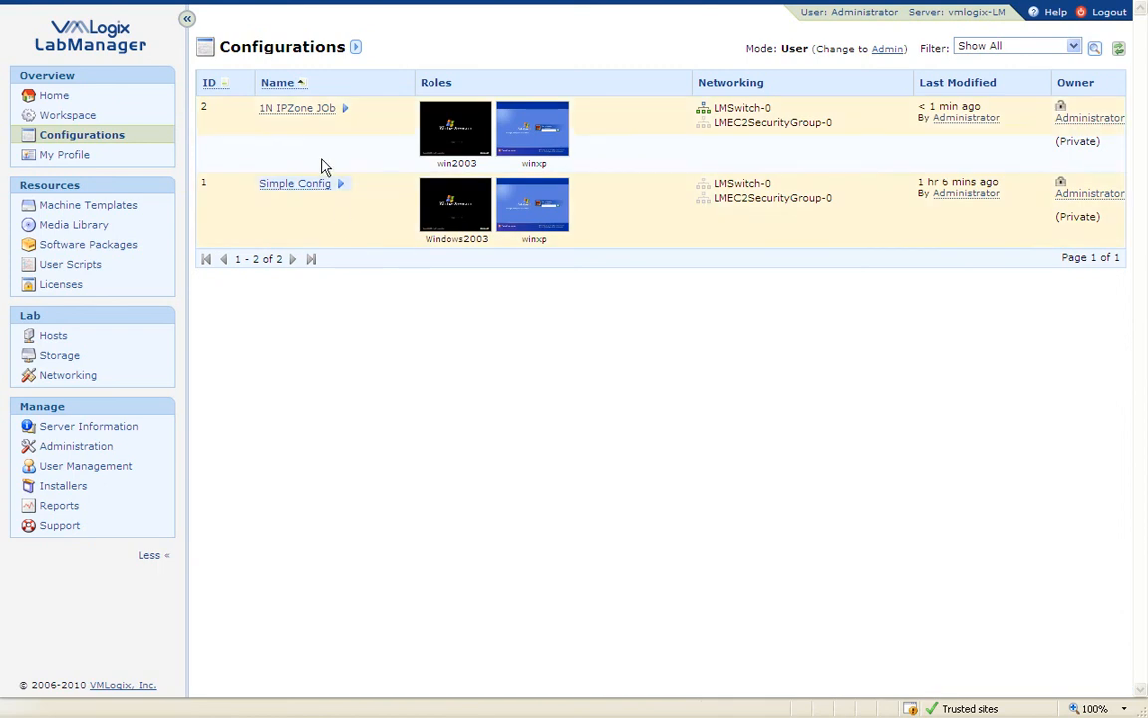
mouse_move(302, 110)
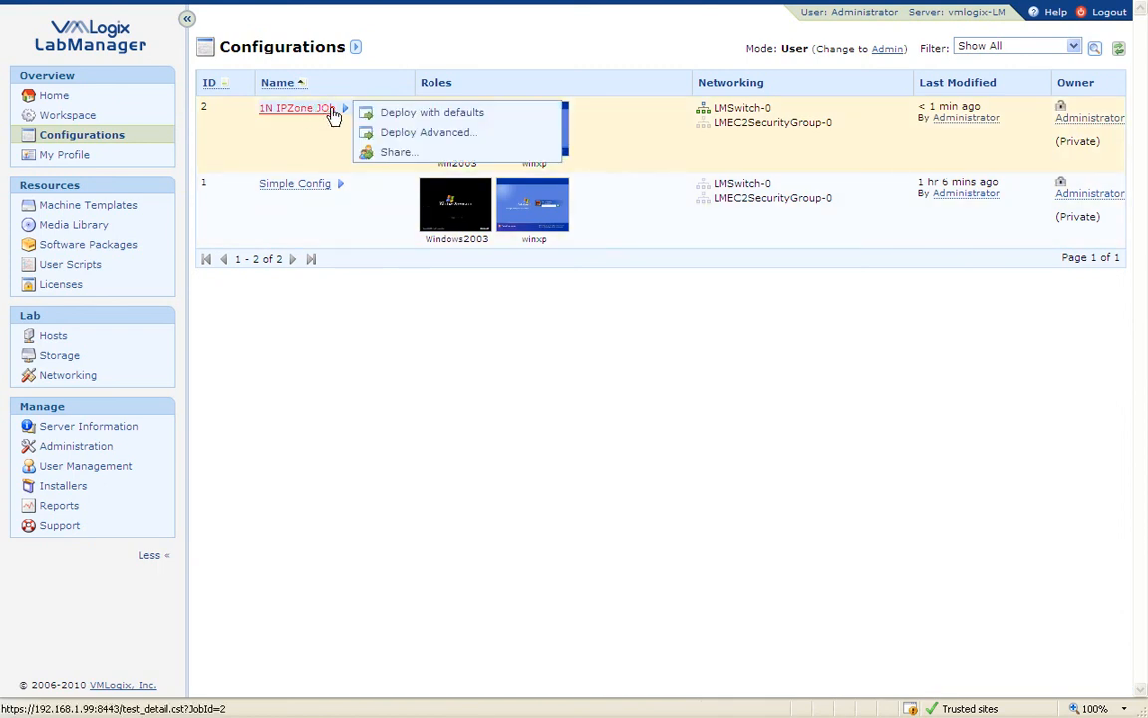
left_click(431, 114)
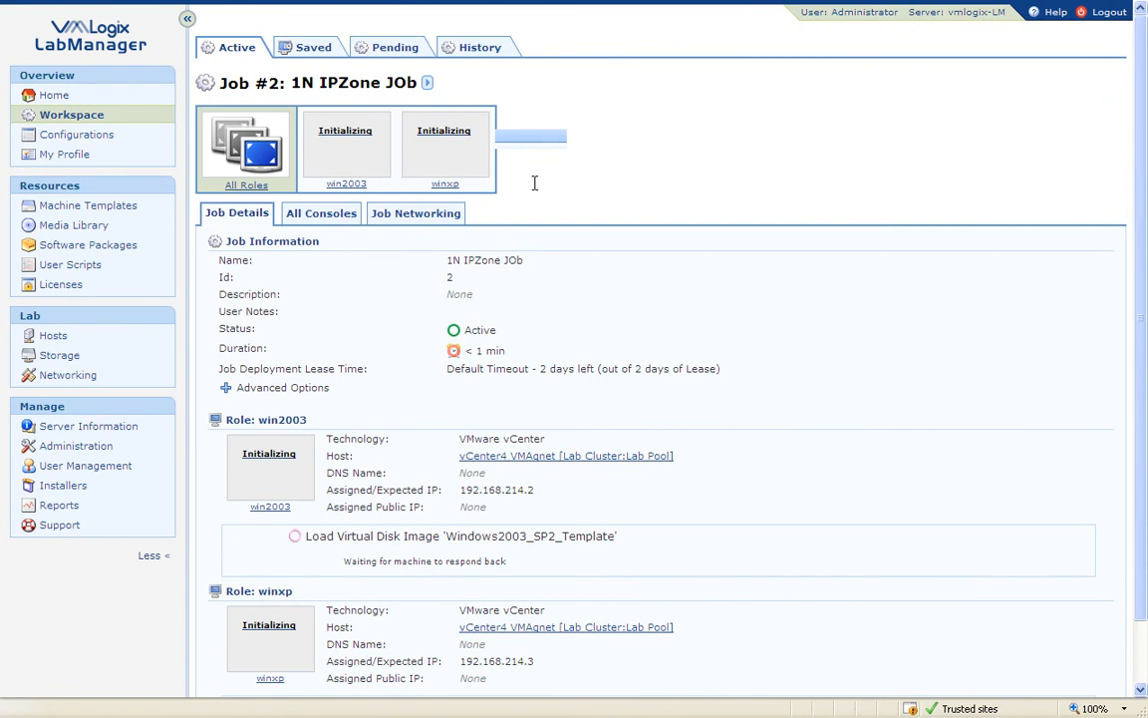
- Open the active 1N IPZone Job from the Workspace and test the console of its win2003 role
left_click(136, 119)
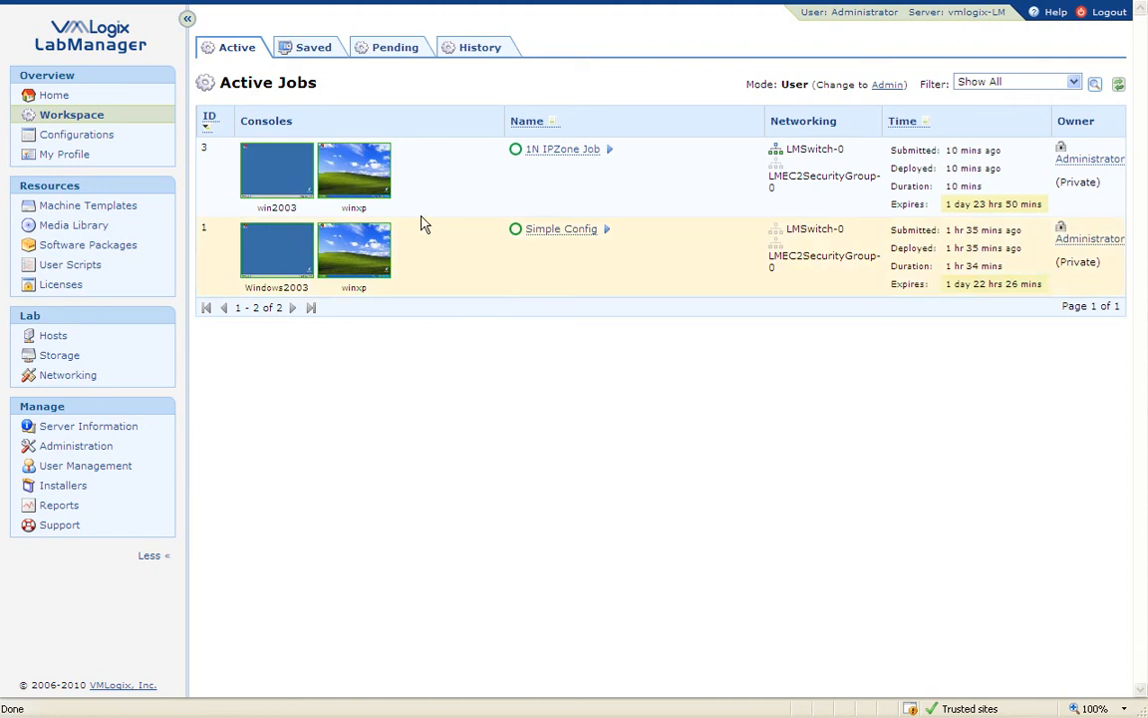
left_click(557, 151)
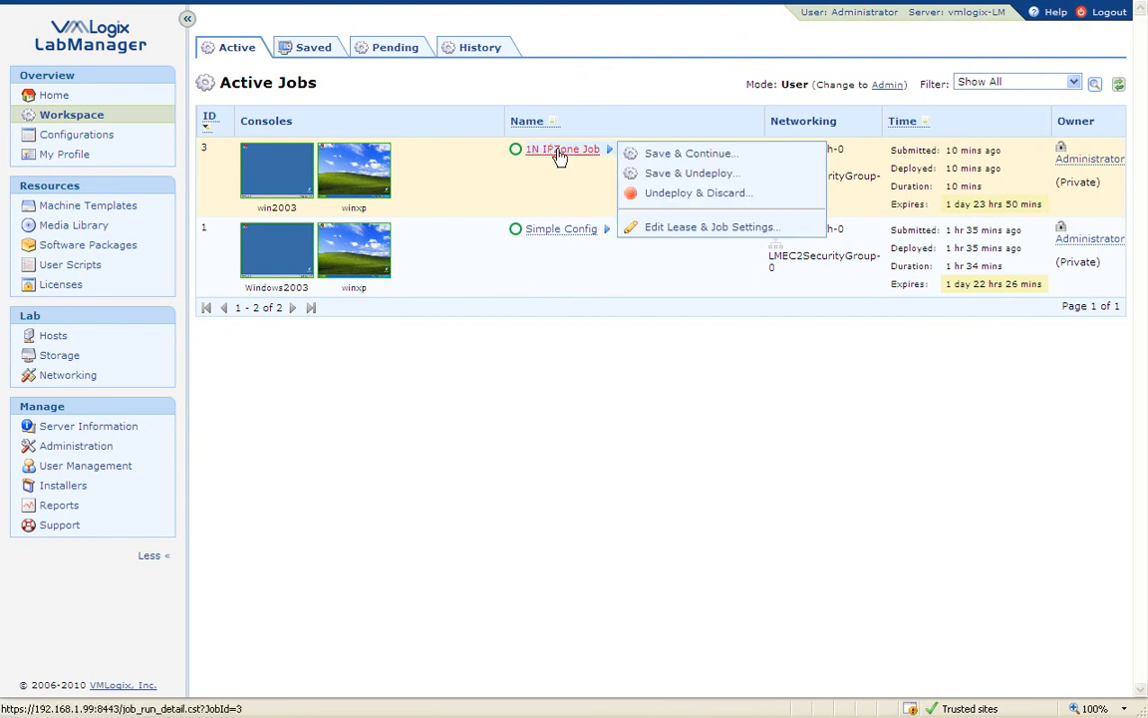
left_click(559, 152)
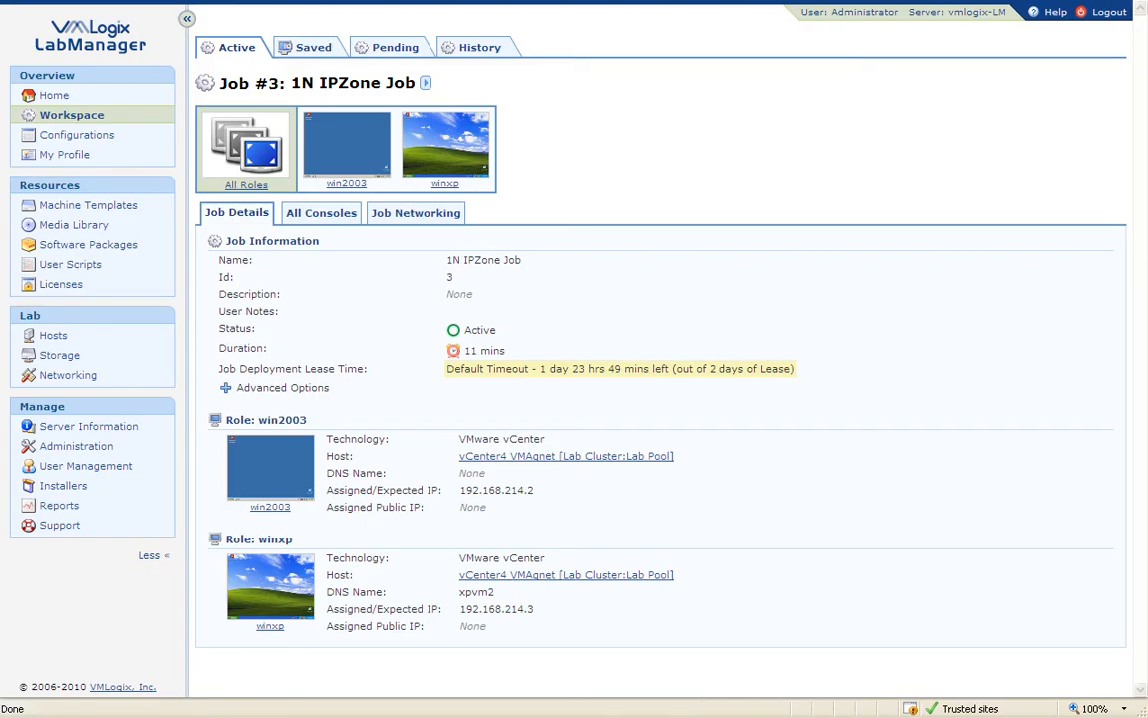
left_click(347, 149)
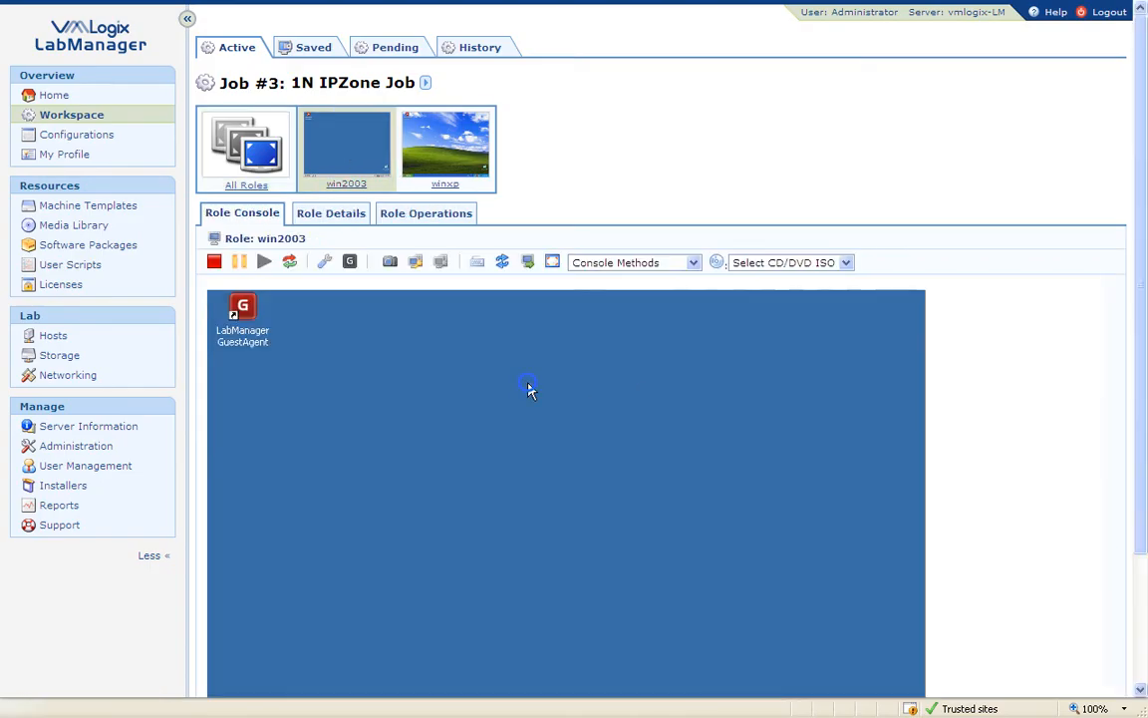
right_click(529, 388)
mouse_move(1139, 227)
left_mouse_down()
mouse_move(1144, 401)
mouse_move(1139, 237)
left_mouse_up()
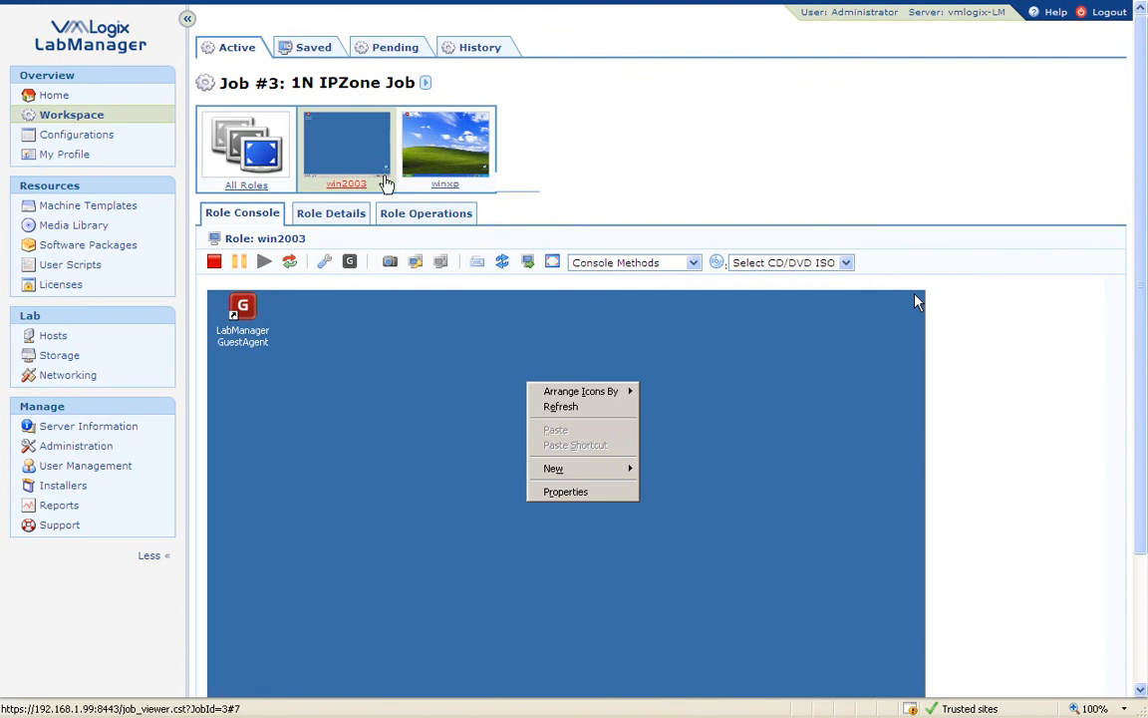
- Show the job's router role and view its console
left_click(424, 83)
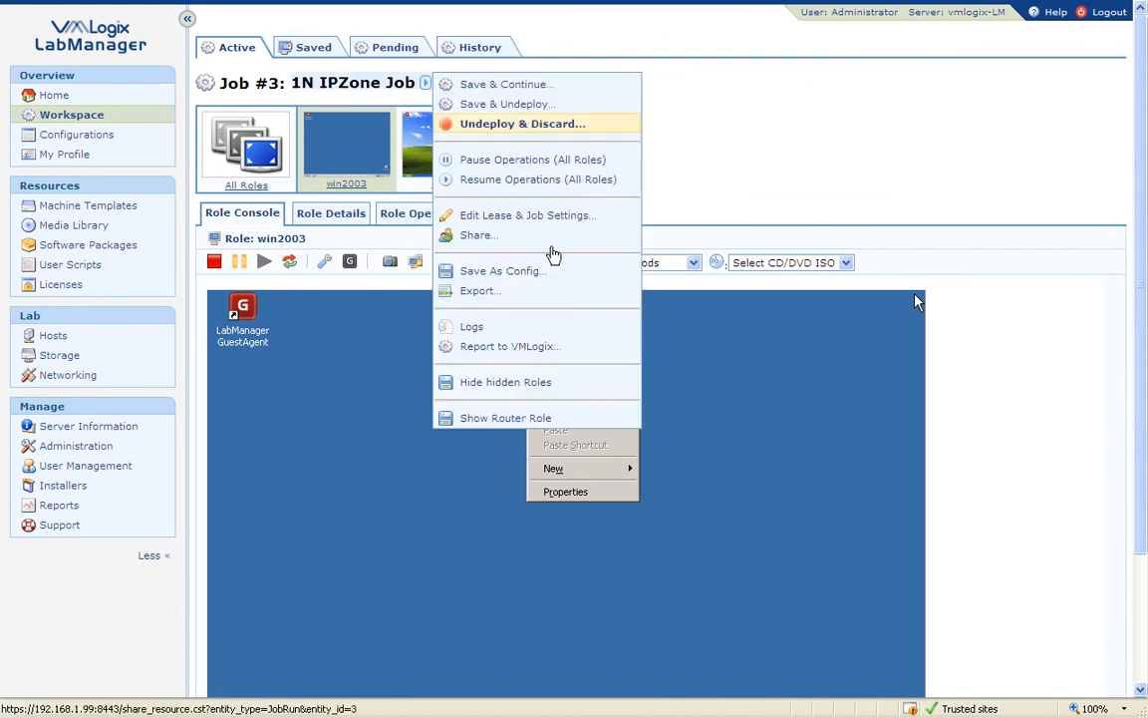
left_click(520, 423)
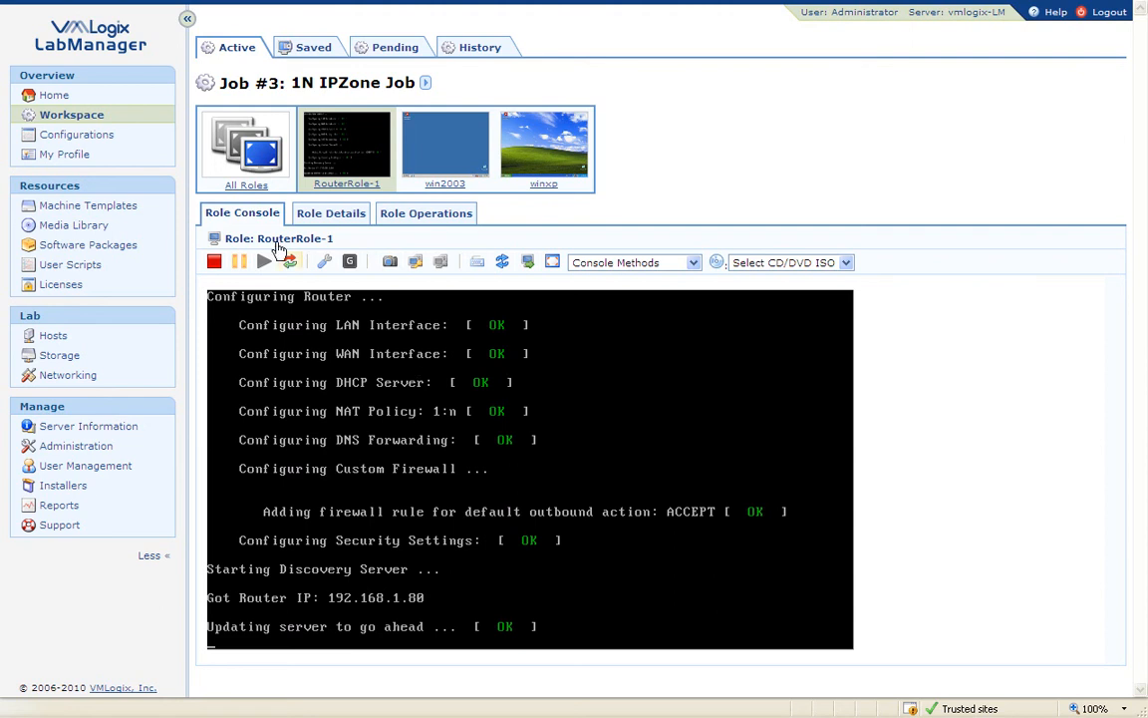
- Return to the win2003 role's console, check the available console methods and dismiss the guest desktop's context menu
left_click(246, 154)
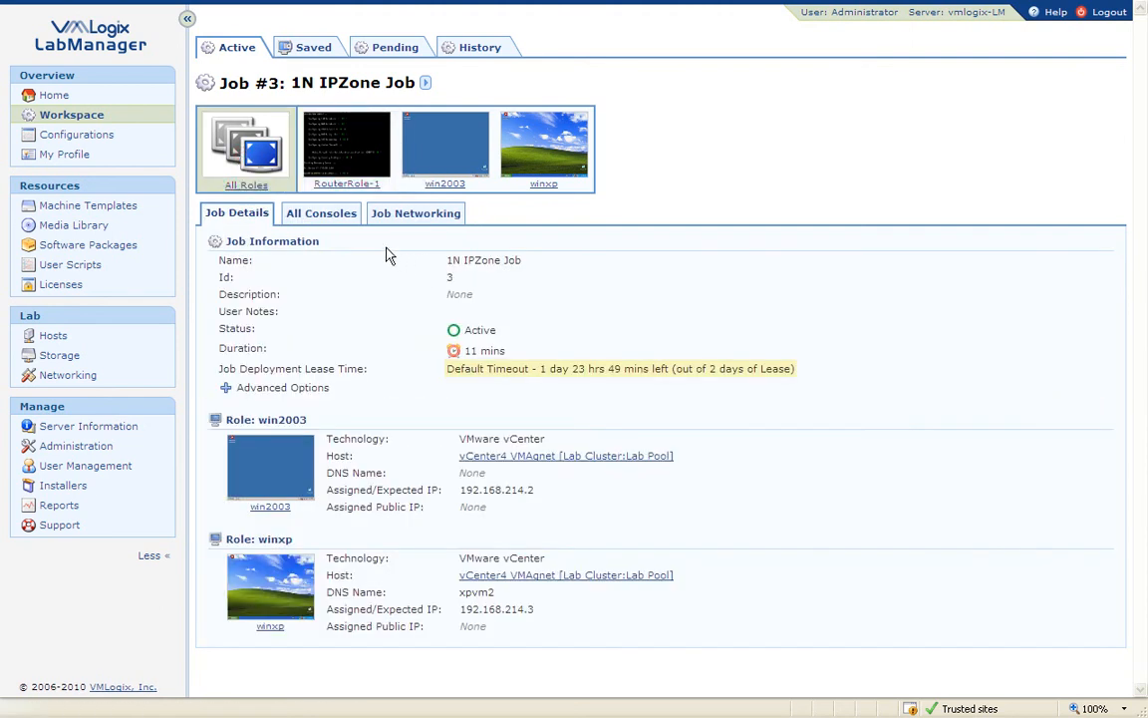
left_click(439, 171)
left_click(693, 262)
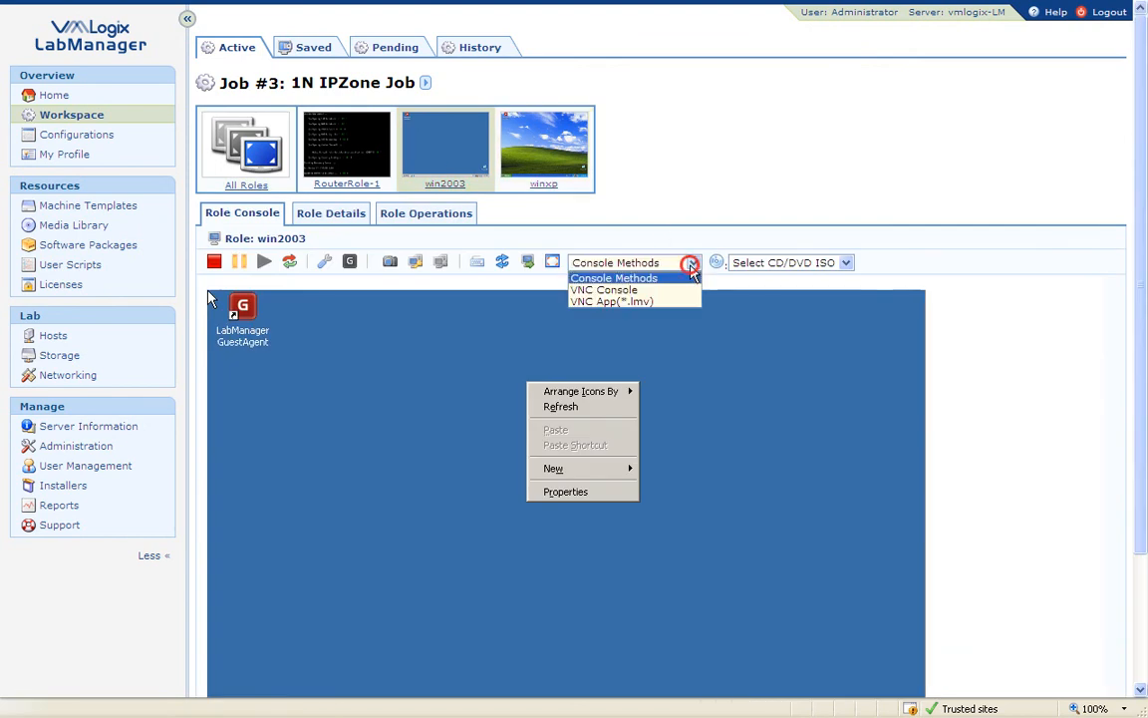
left_click(674, 216)
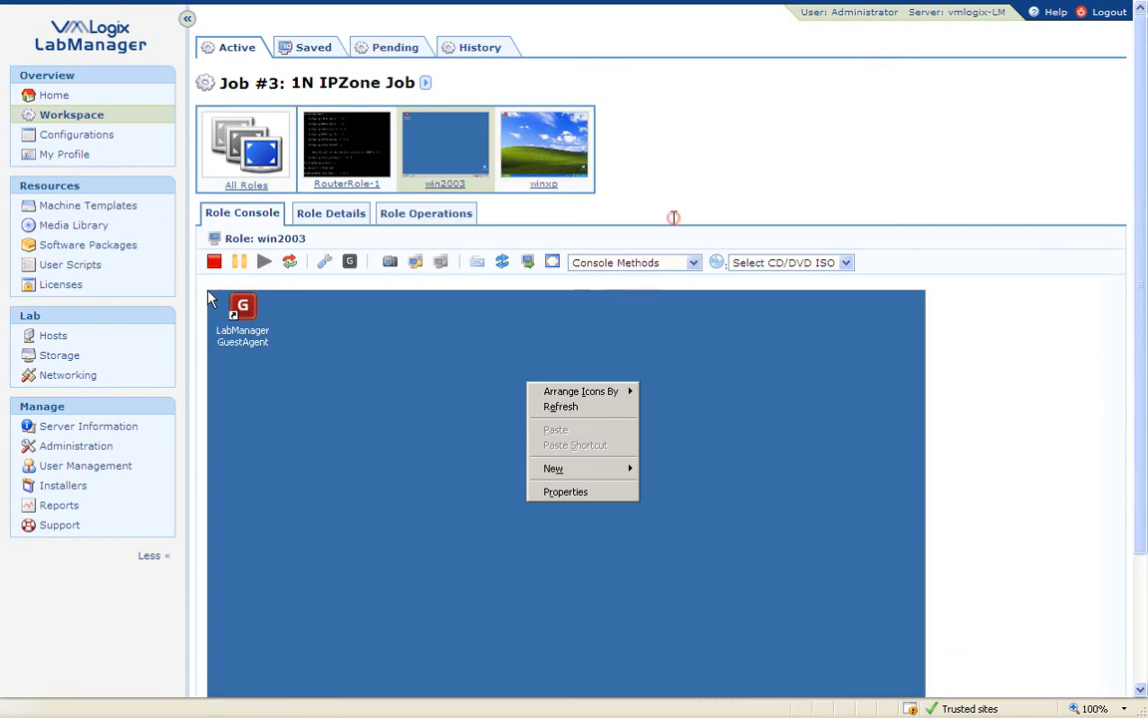
left_click(754, 403)
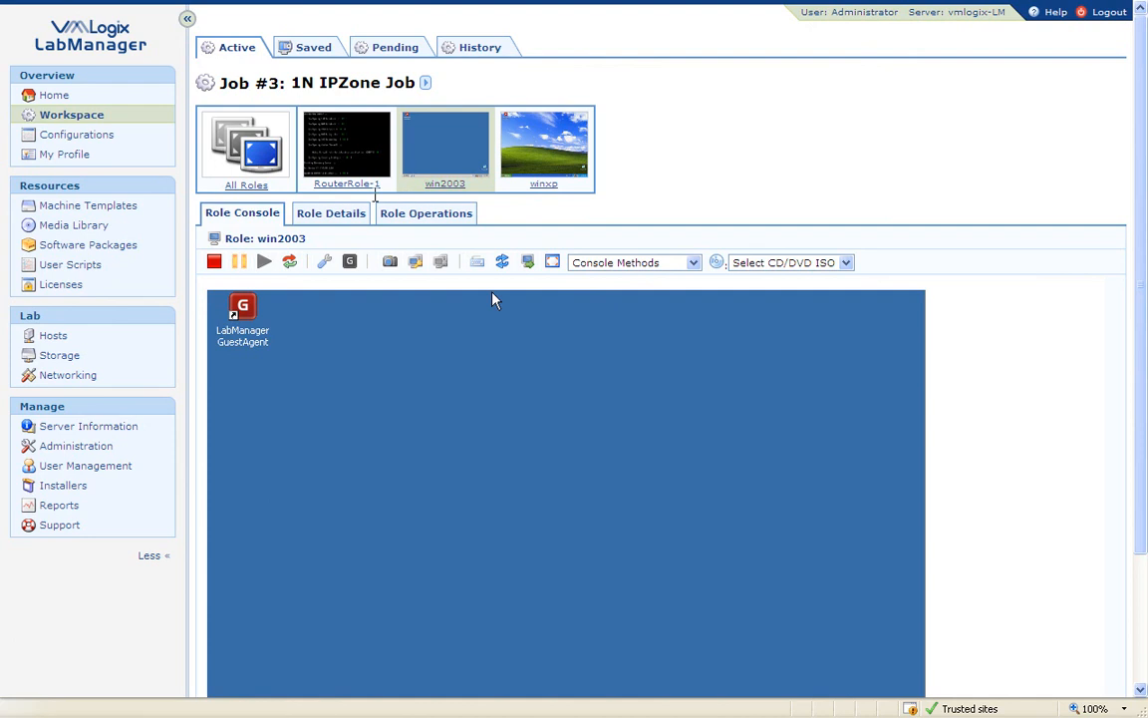
- Examine the job's networking details, comparing the router's public IP with the private IPs of the router, win2003 and winxp roles
left_click(238, 171)
left_click(414, 215)
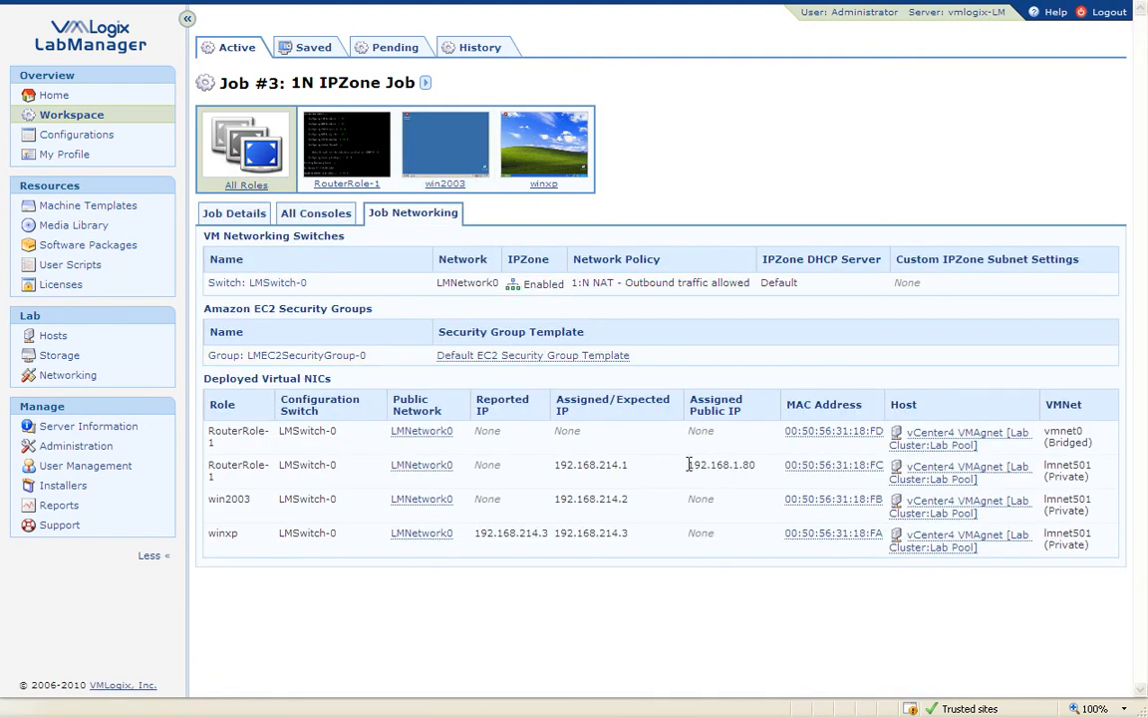
left_click_drag(687, 465, 737, 469)
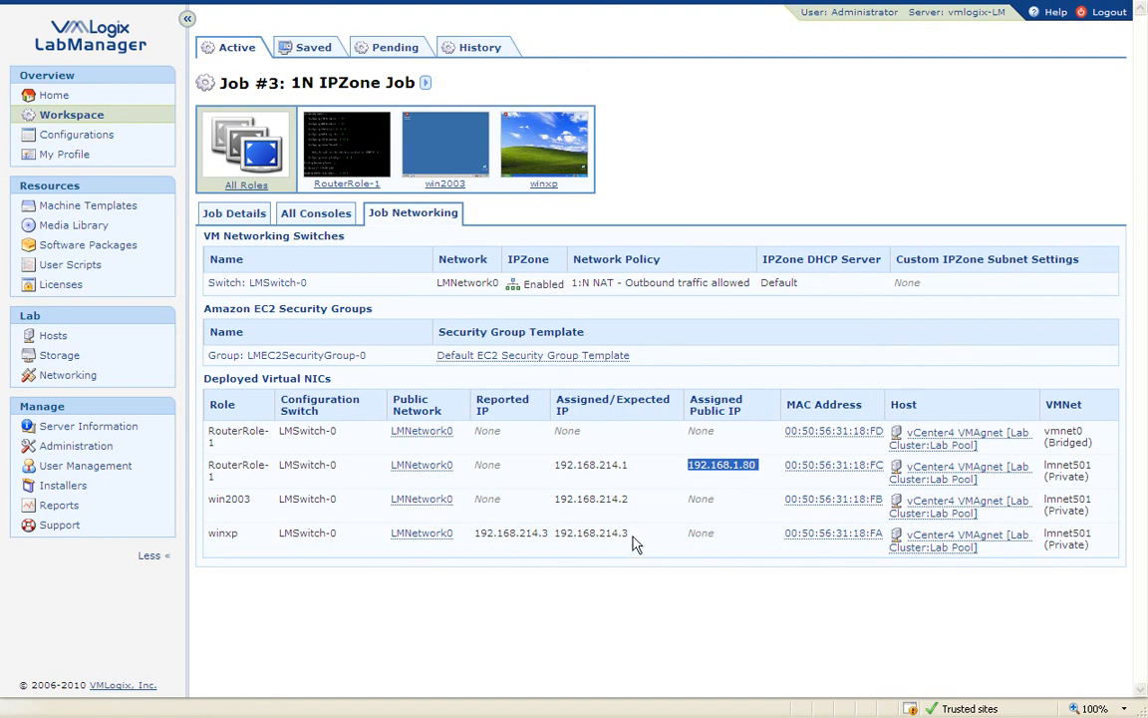
left_click_drag(632, 535, 475, 536)
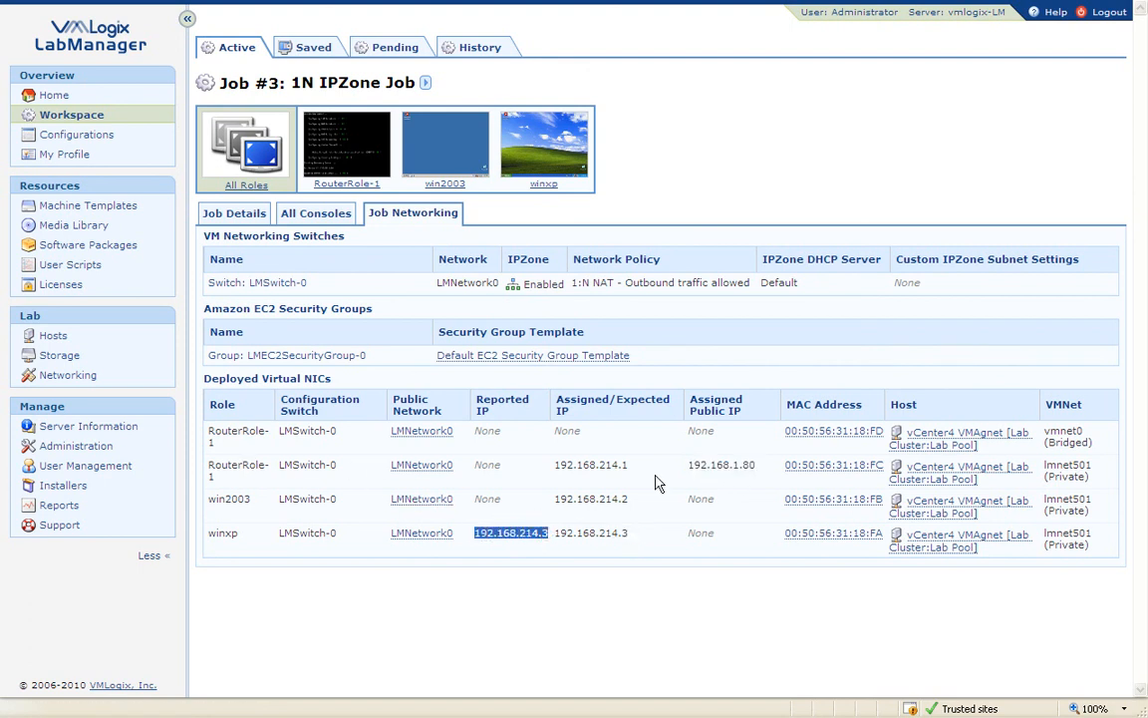
left_click_drag(630, 466, 551, 466)
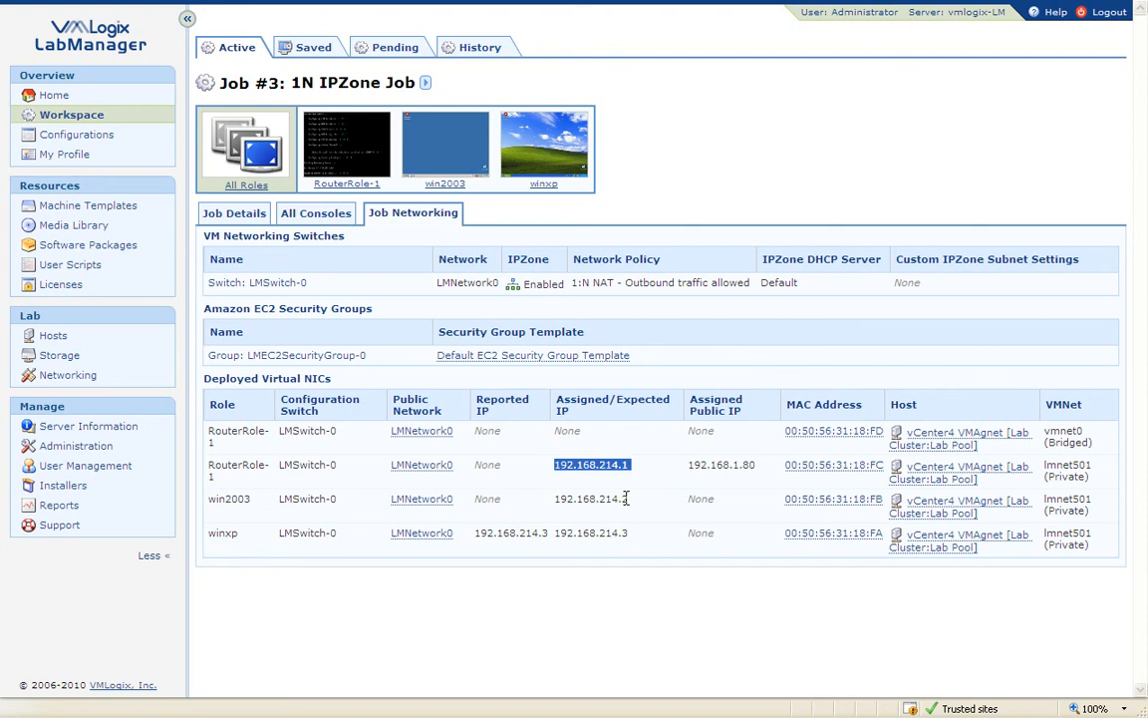
left_click_drag(631, 503, 553, 500)
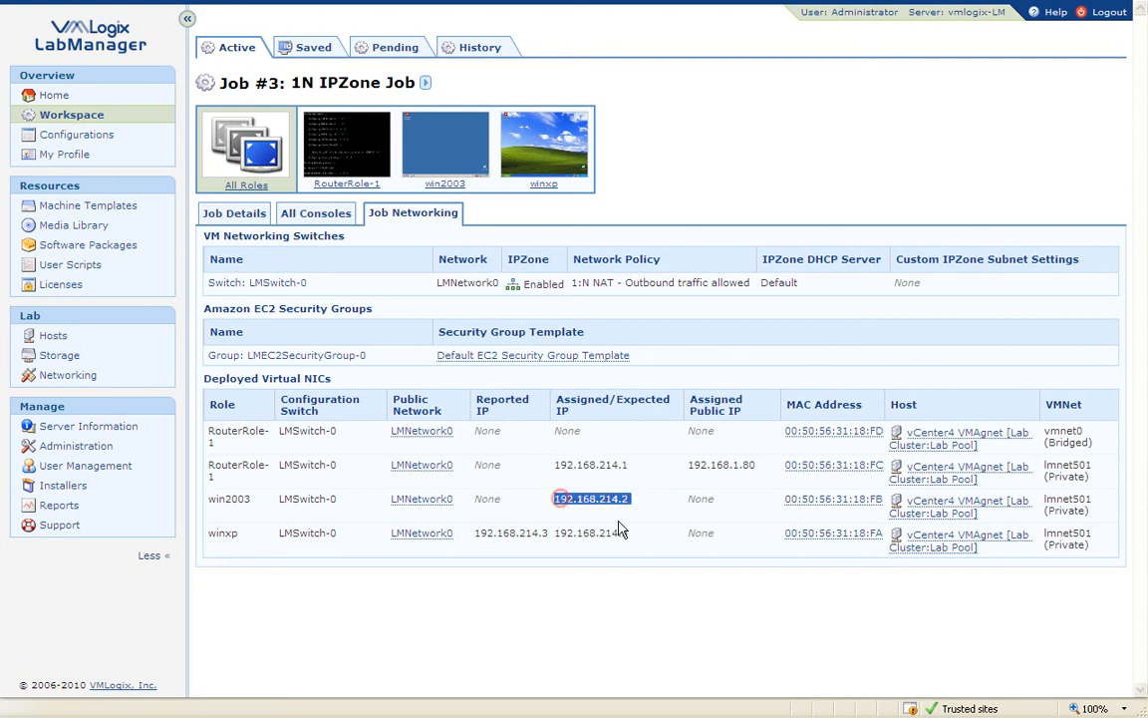
left_click_drag(631, 536, 553, 538)
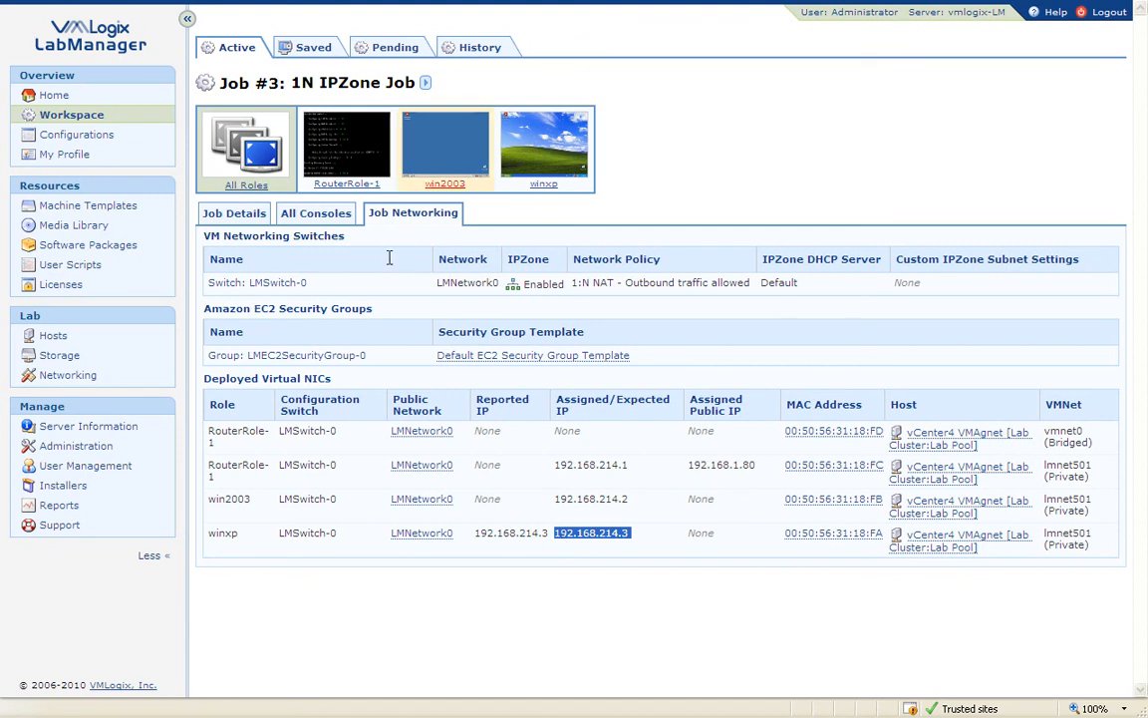
- Open the win2003 role's console again
left_click(454, 162)
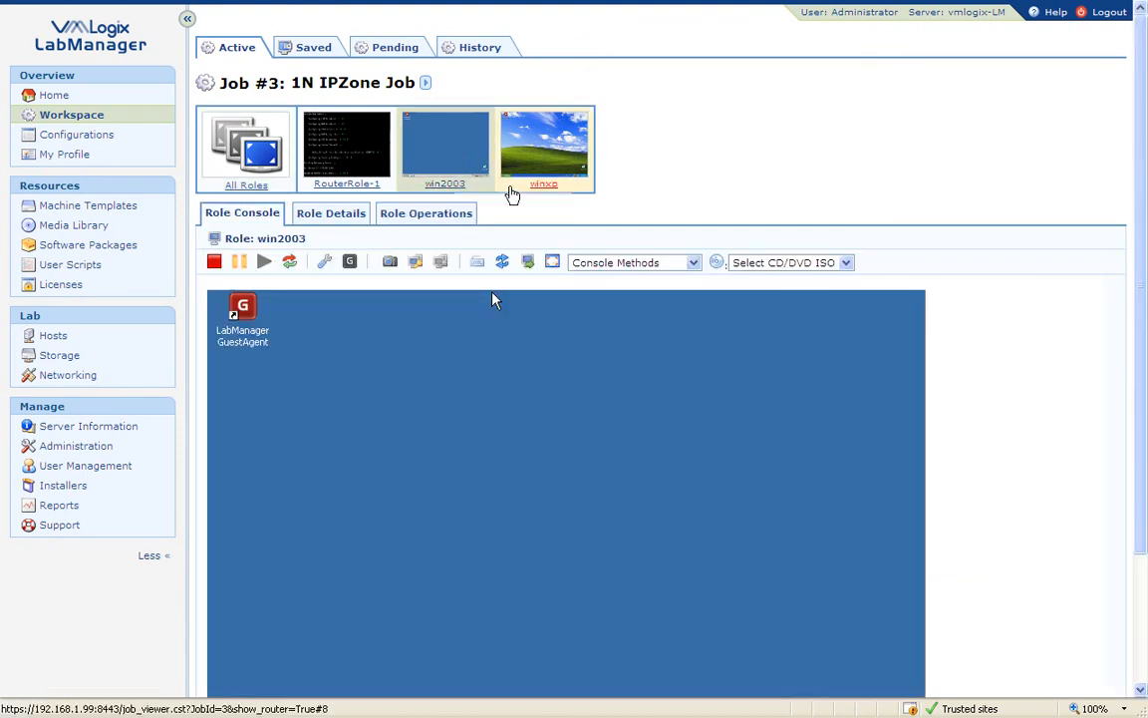